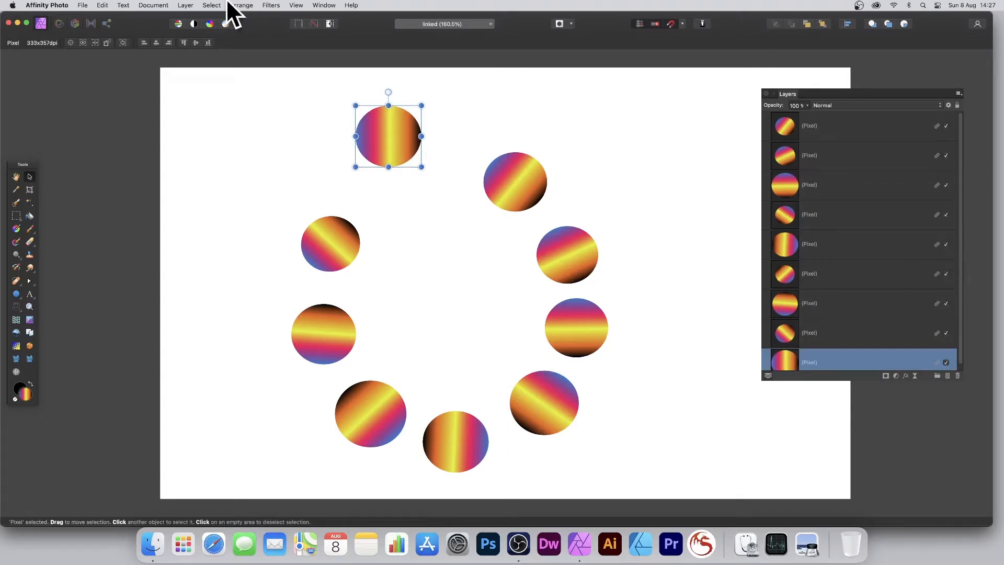
left_click(184, 6)
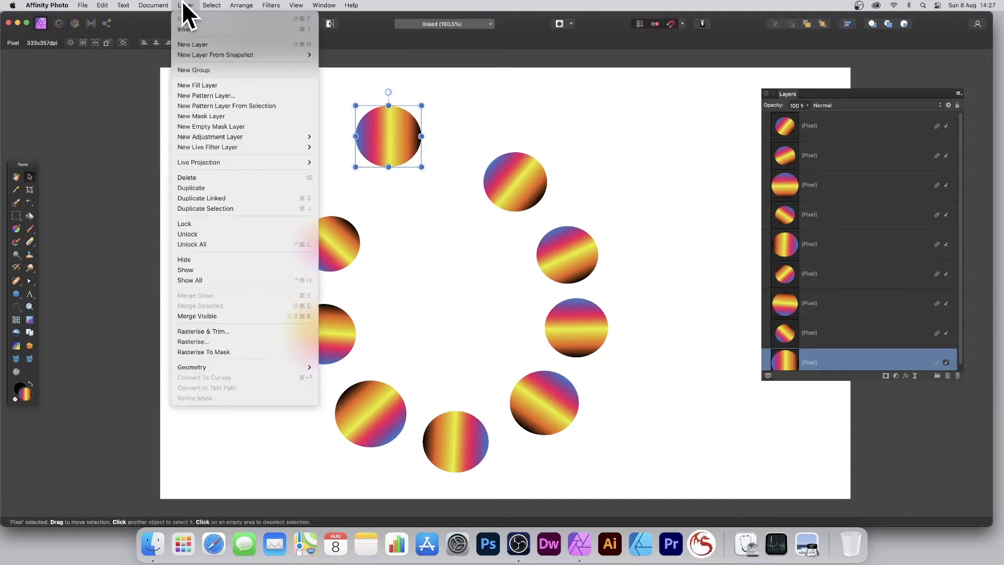
left_click(211, 198)
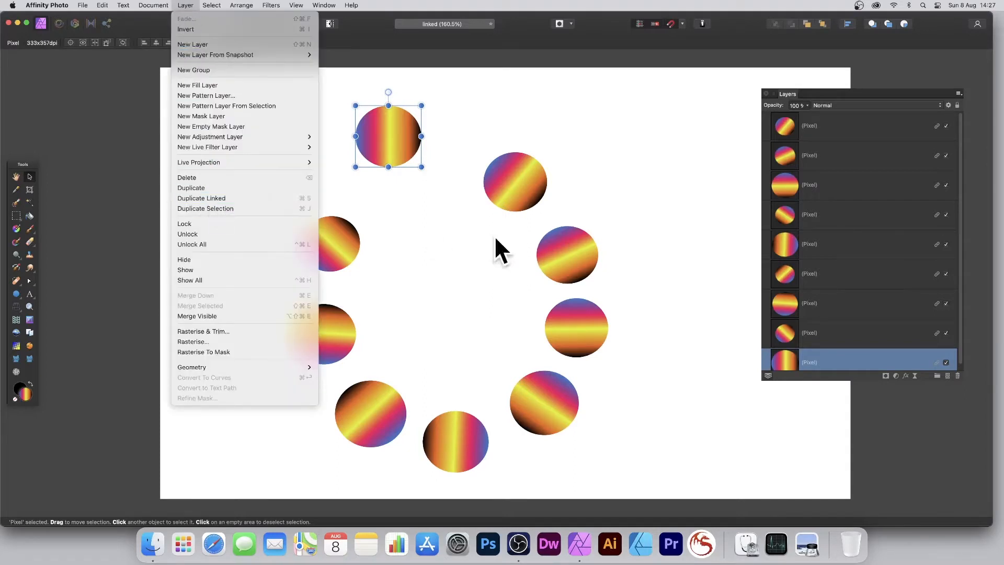
Try moving and rotating the topmost circle of the ring, and undo the rotation
left_click_drag(415, 146, 440, 175)
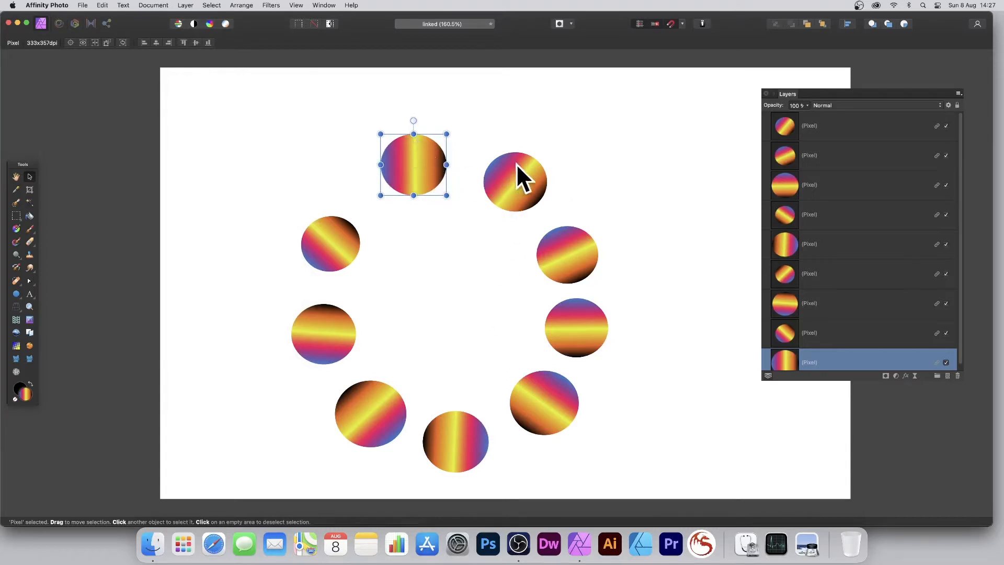
left_click_drag(410, 145, 428, 112)
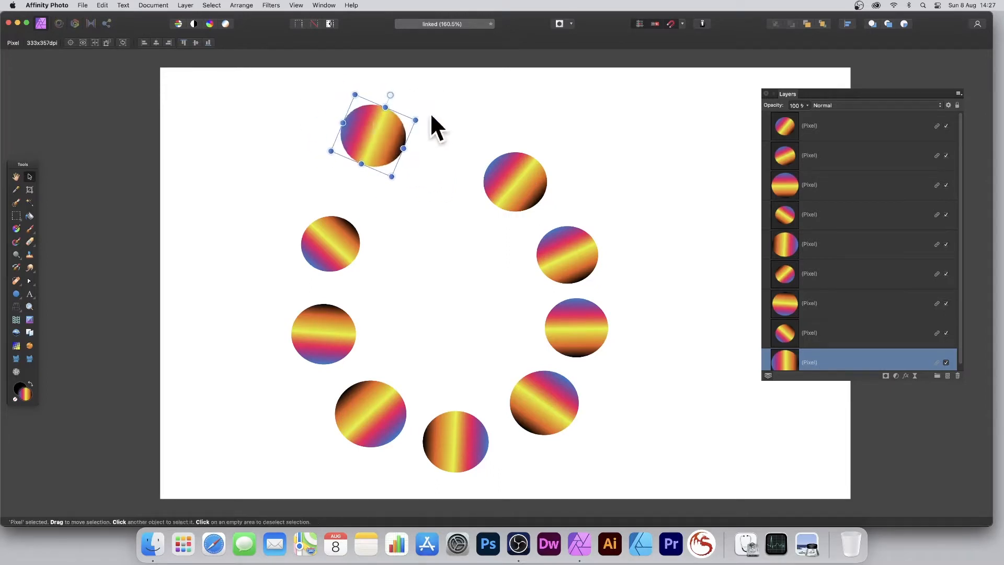
left_click_drag(373, 127, 405, 133)
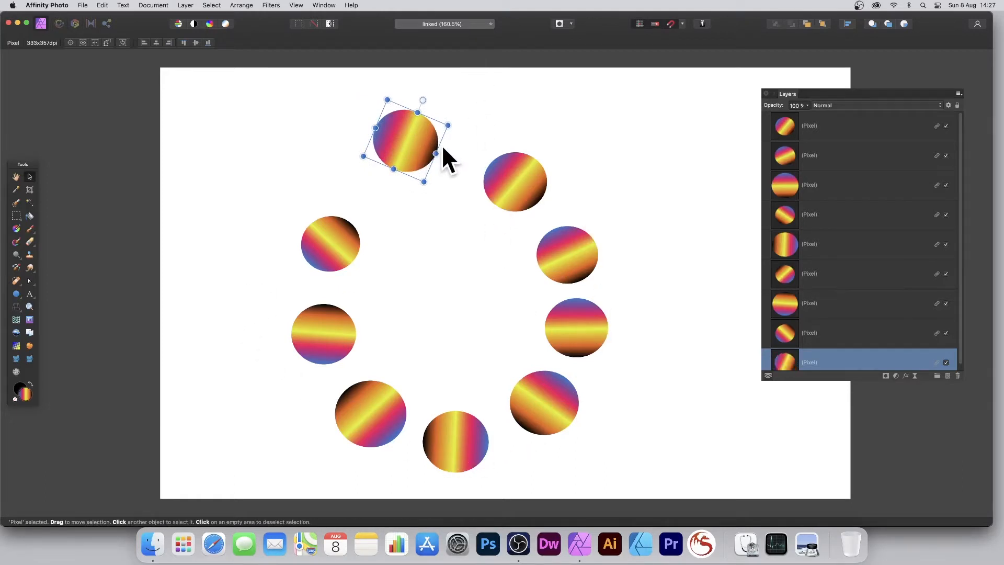
left_click_drag(441, 144, 409, 152)
key("super+z")
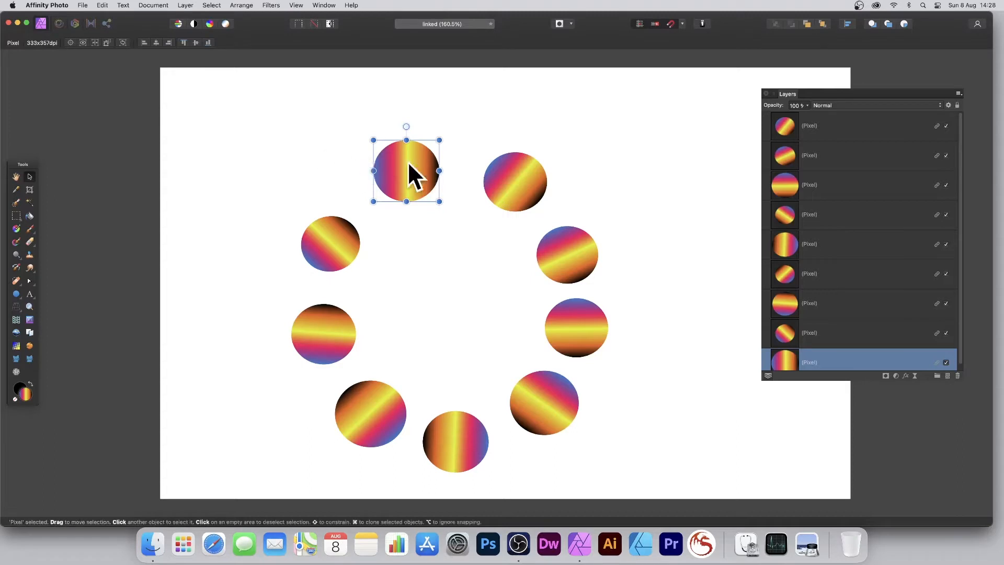
Reposition the topmost circle and the upper-left circle so both sit closer to the rest of the ring
left_click_drag(407, 161, 350, 117)
mouse_move(329, 224)
left_mouse_down()
mouse_move(256, 195)
mouse_move(322, 209)
left_mouse_up()
left_click_drag(365, 139, 425, 189)
mouse_move(345, 221)
left_mouse_down()
mouse_move(353, 242)
mouse_move(349, 231)
left_mouse_up()
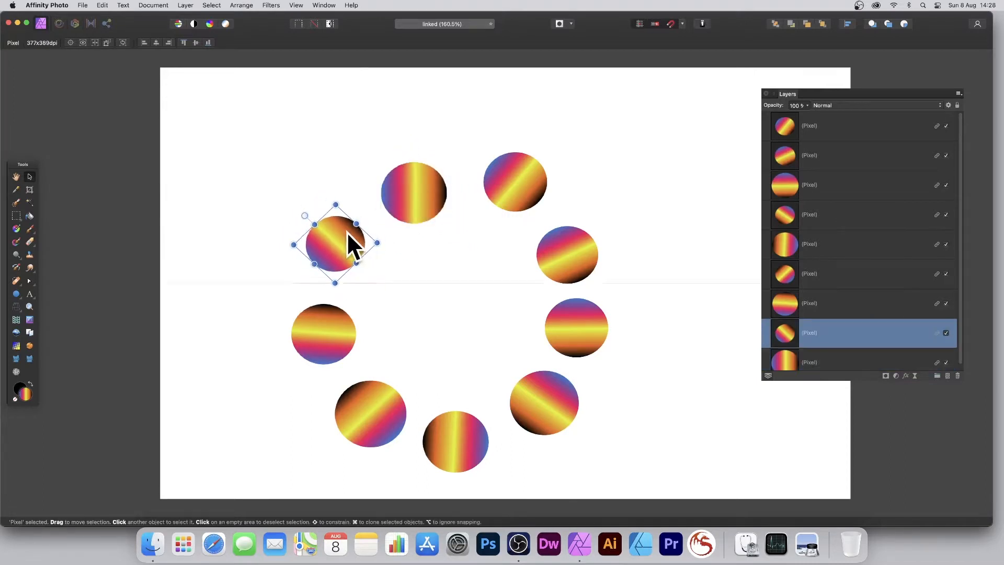
left_click_drag(429, 186, 431, 167)
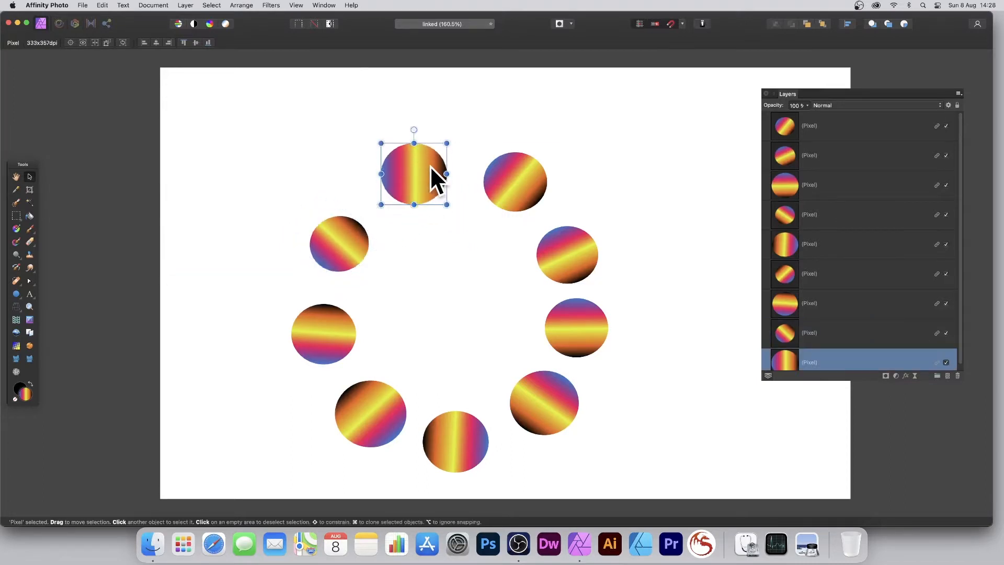
Start the Deform distortion filter on the top circle and stretch the circle upward into an elongated capsule
left_click(266, 5)
mouse_move(273, 50)
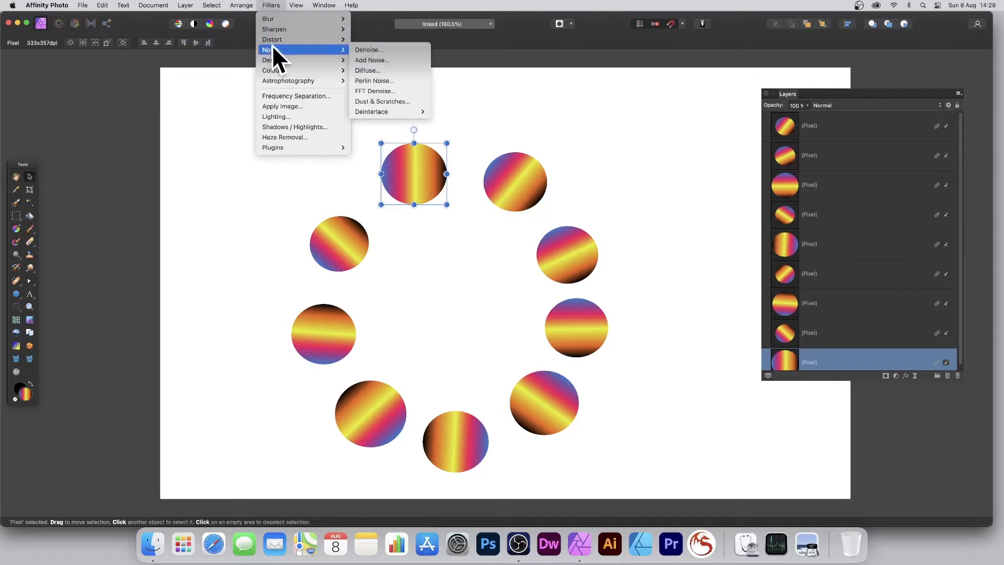
left_click(377, 39)
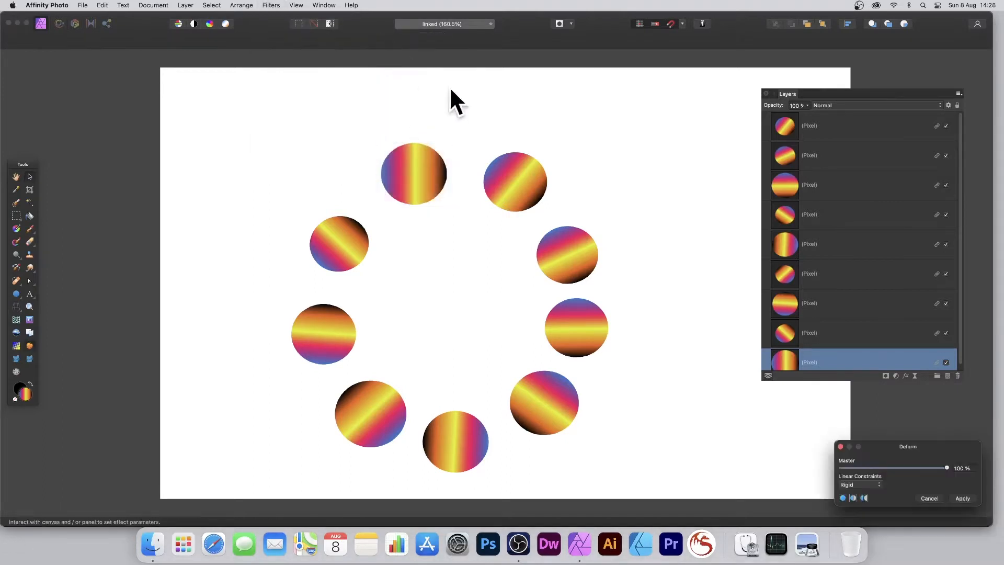
left_click_drag(911, 451, 514, 241)
left_click(415, 169)
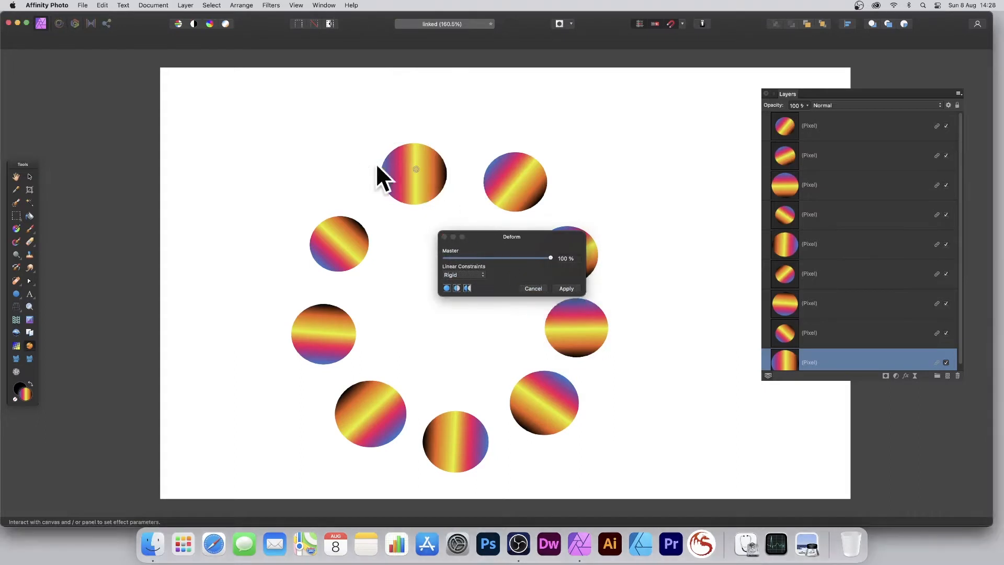
left_click_drag(415, 168, 398, 105)
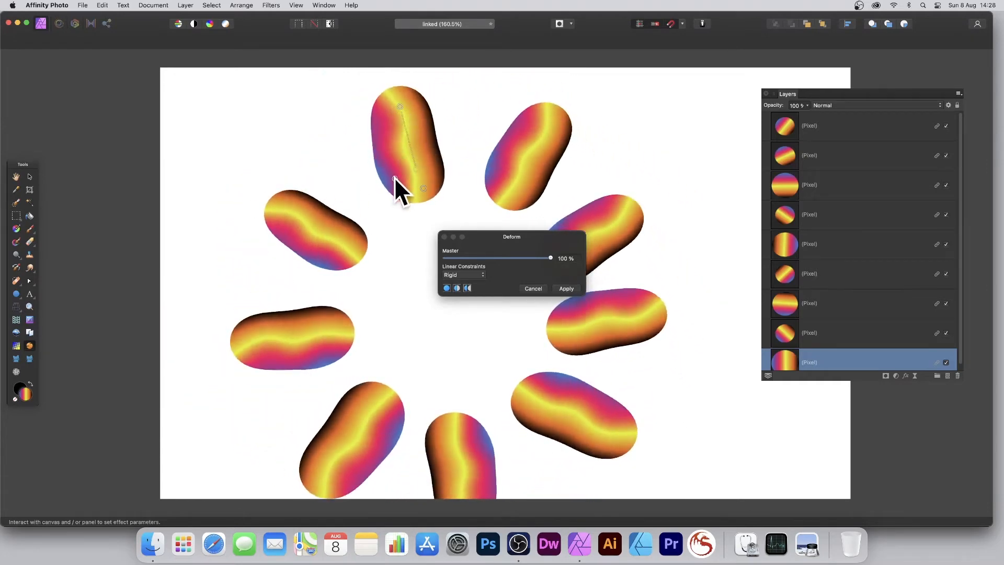
Pull further deform points to bend the shape into a curved blob, apply the Deform filter, and undo it
left_click_drag(394, 178, 526, 350)
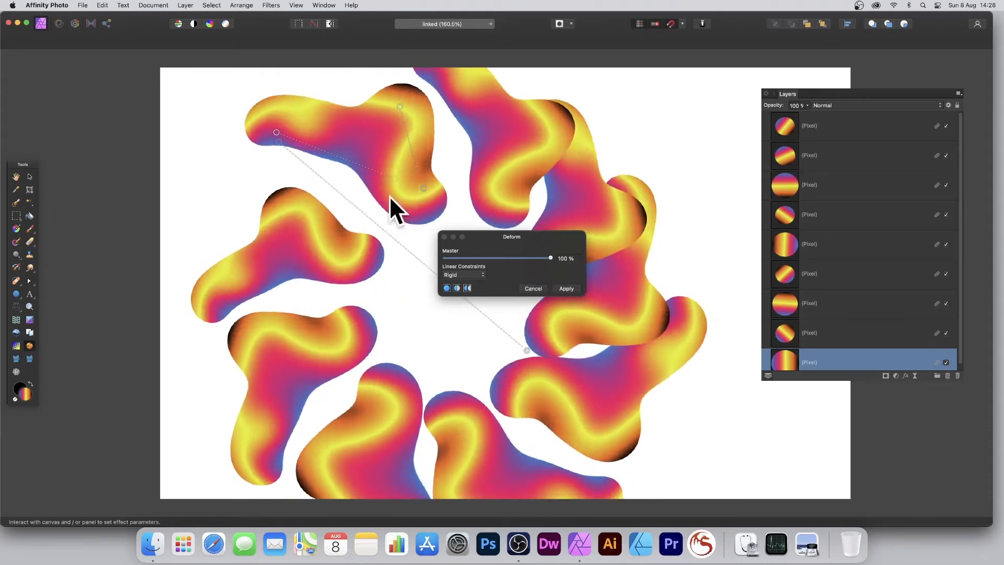
left_click_drag(413, 203, 446, 171)
key("super+z")
left_click(566, 289)
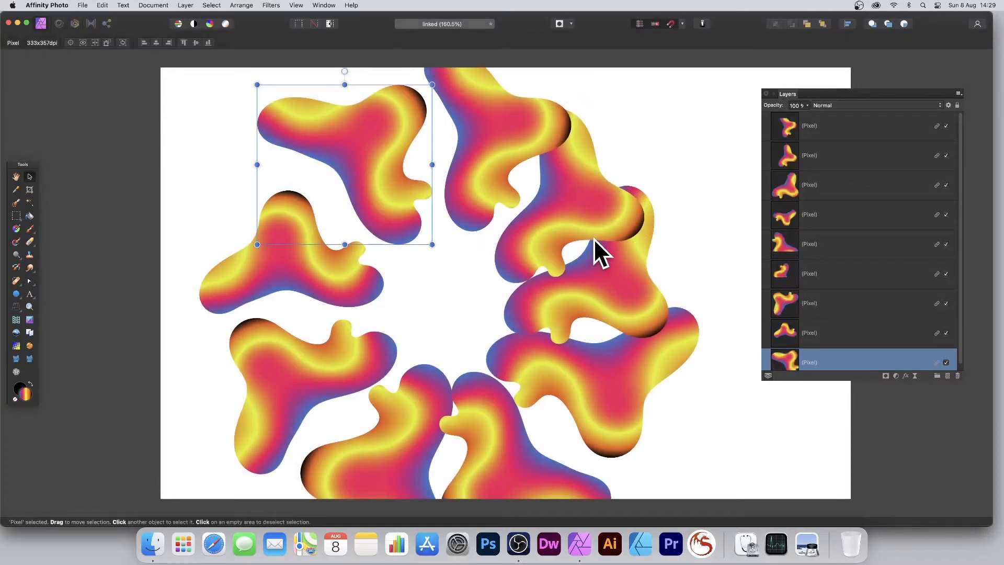
key("super+z")
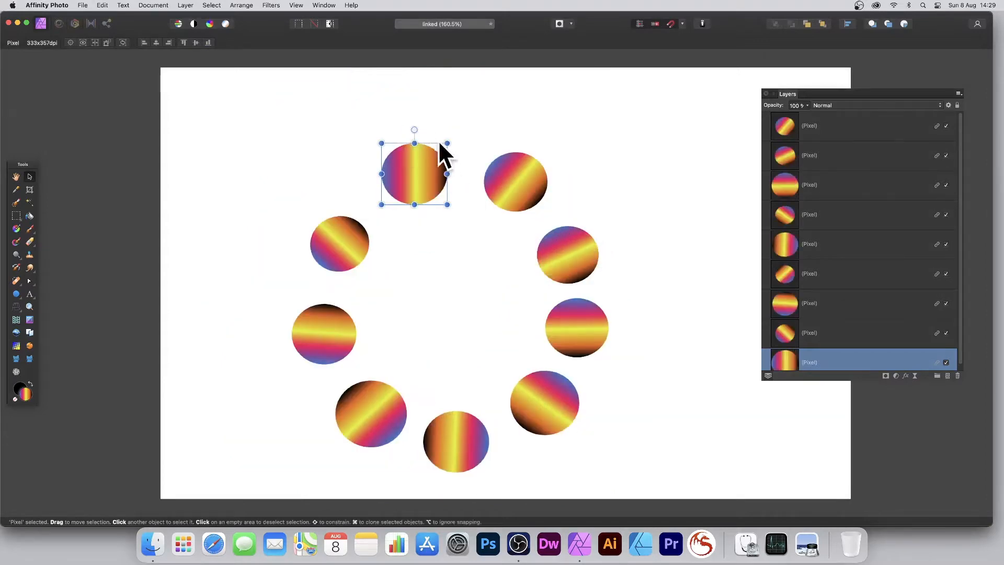
Try stretching the top circle upward and the lower-left circle outward into long ellipses, and undo both resizes
left_click_drag(414, 143, 411, 81)
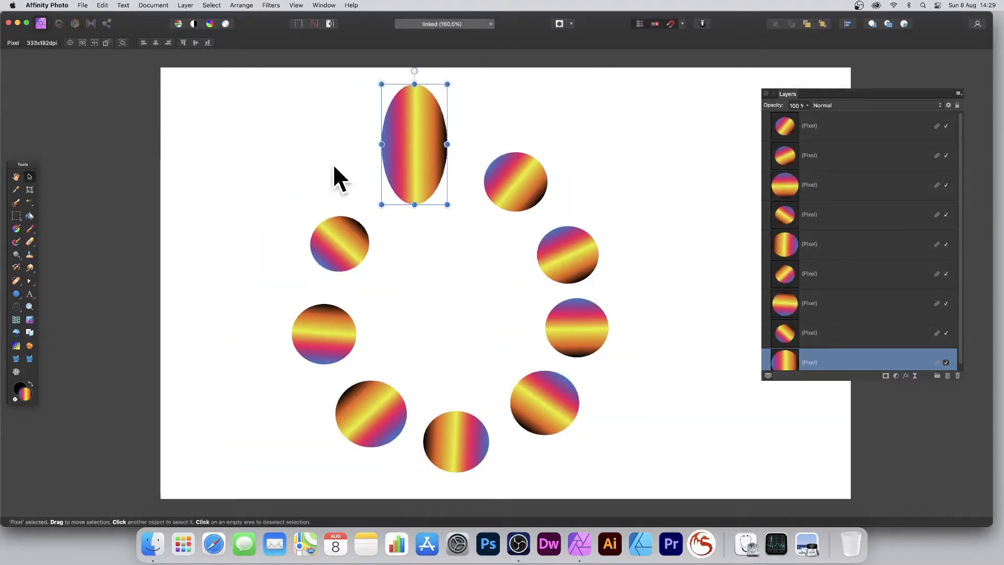
left_click(319, 322)
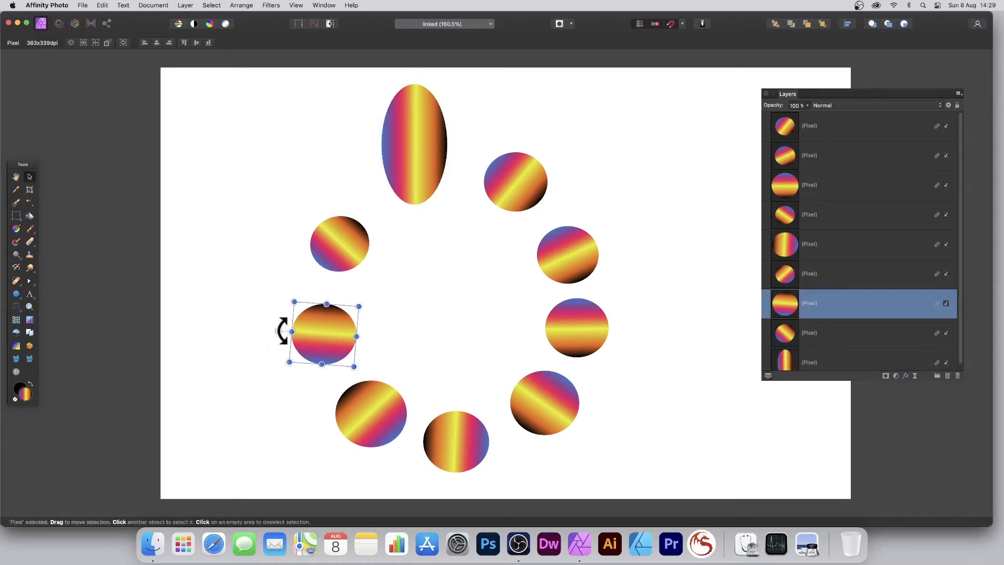
left_click_drag(291, 330, 235, 328)
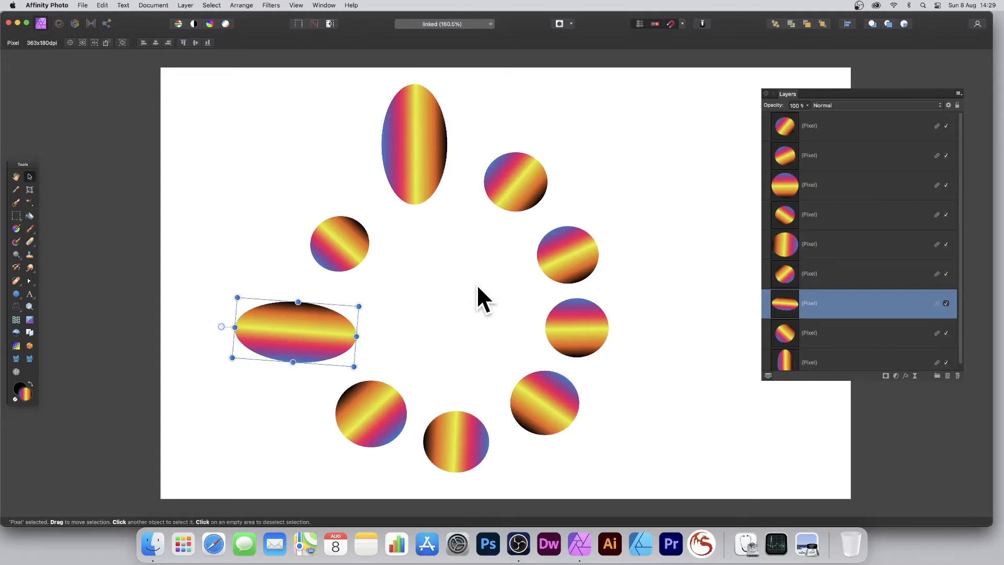
key("super+z")
key("super+z")
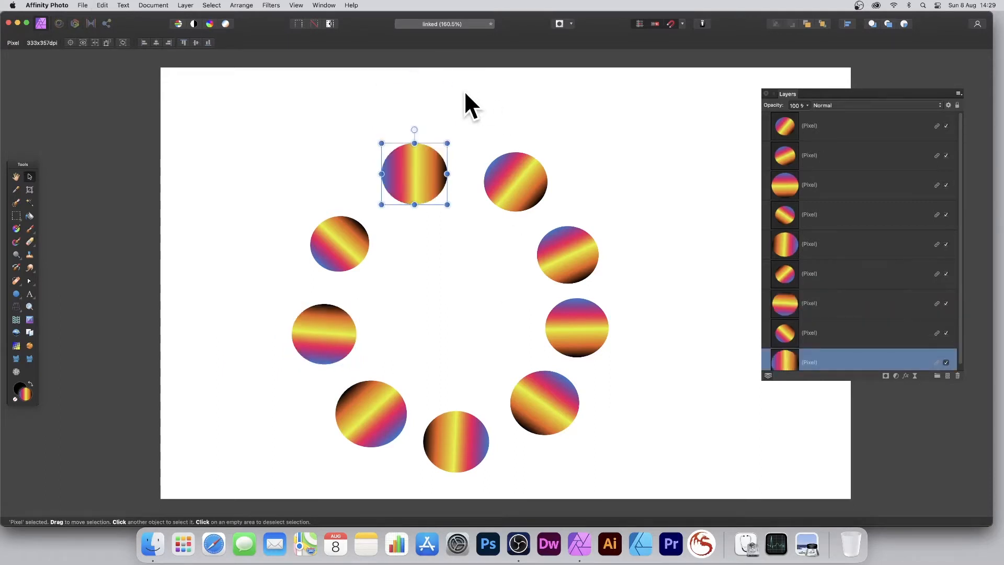
Try the Twirl distortion filter on the top circle, shifting the twirl centre down past the circle, and cancel it
left_click(271, 3)
mouse_move(274, 54)
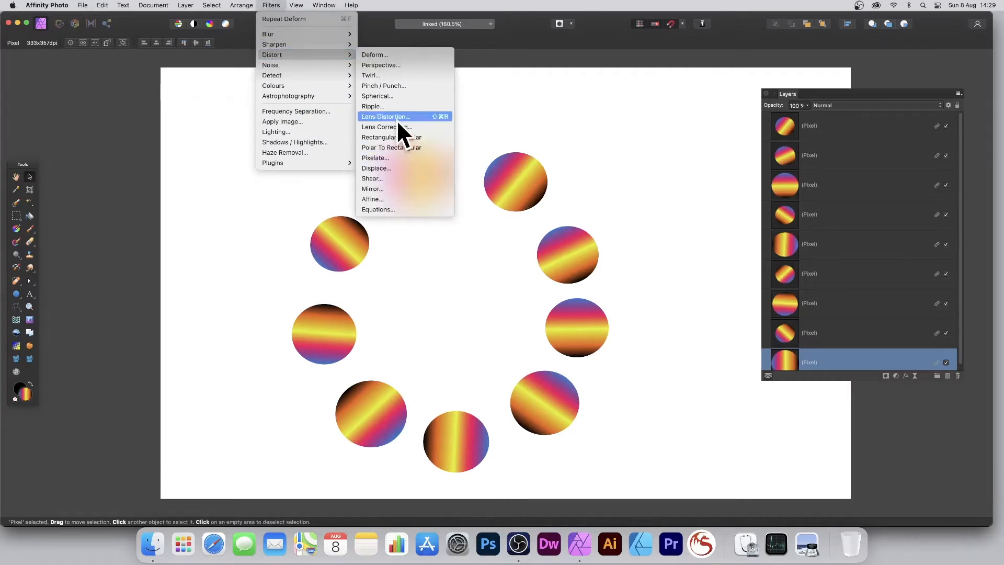
left_click(388, 76)
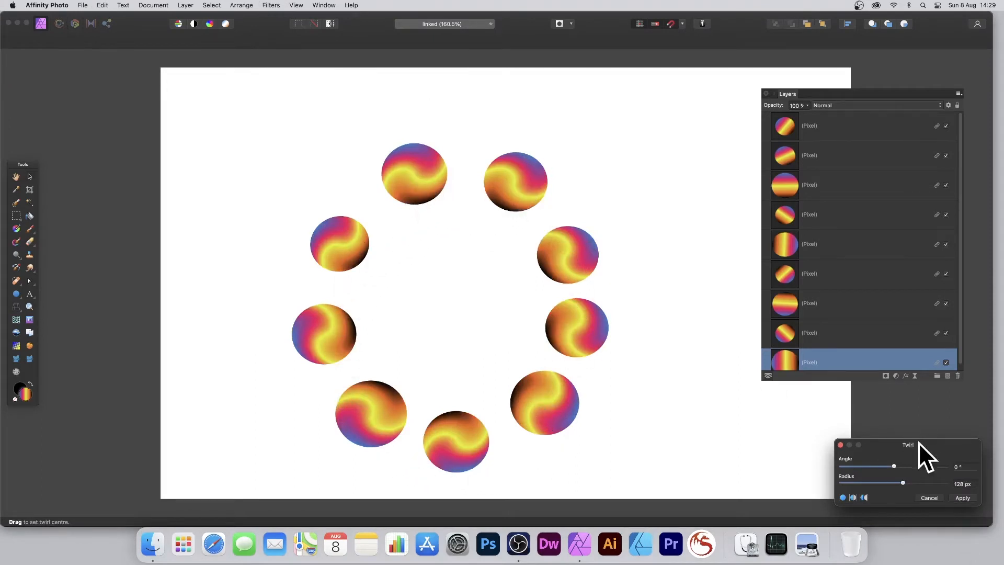
left_click_drag(918, 442, 636, 170)
left_click_drag(415, 172, 432, 202)
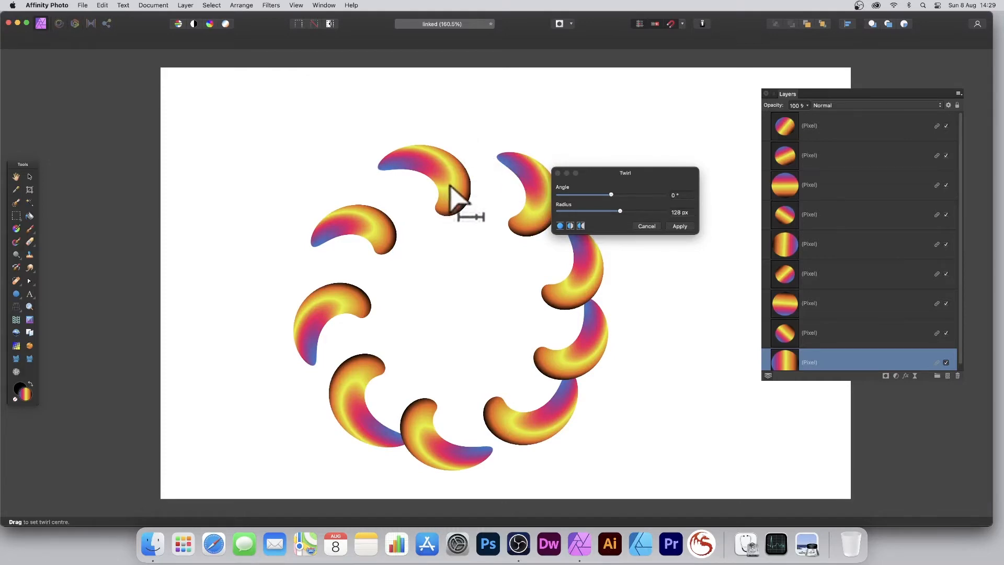
left_click_drag(454, 195, 471, 273)
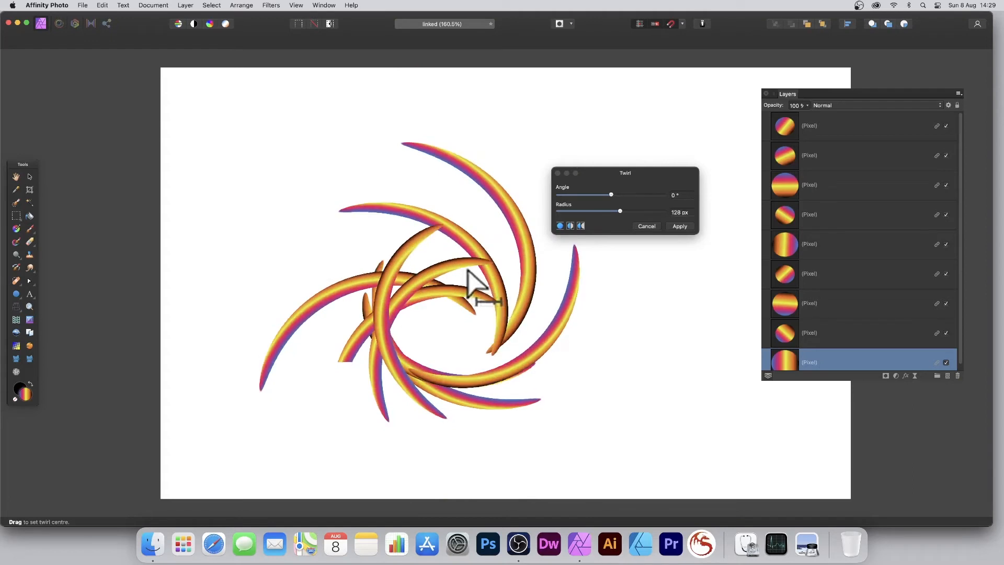
left_click(646, 226)
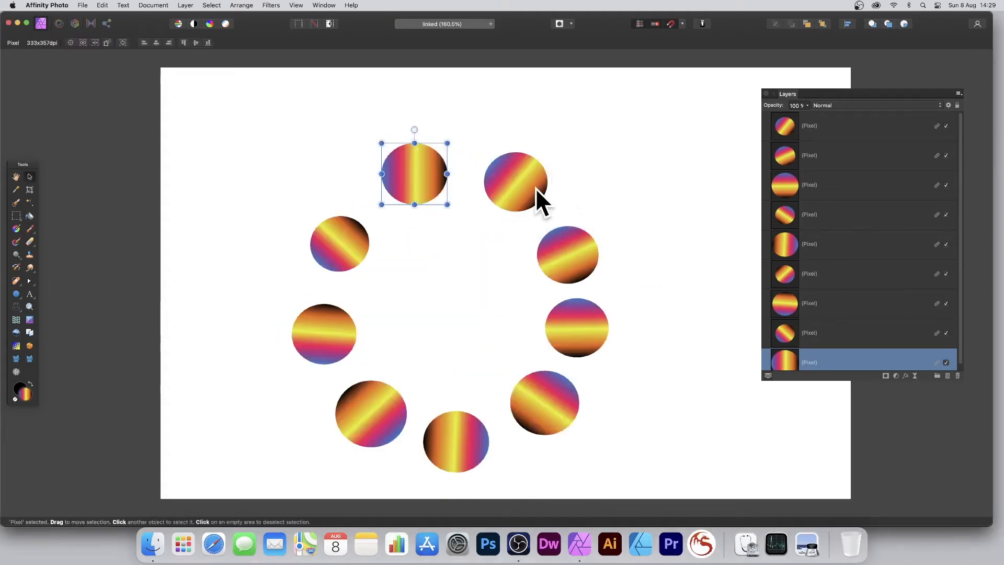
Move the top circle slightly right and the upper-left circle slightly up and right
left_click_drag(413, 171, 425, 173)
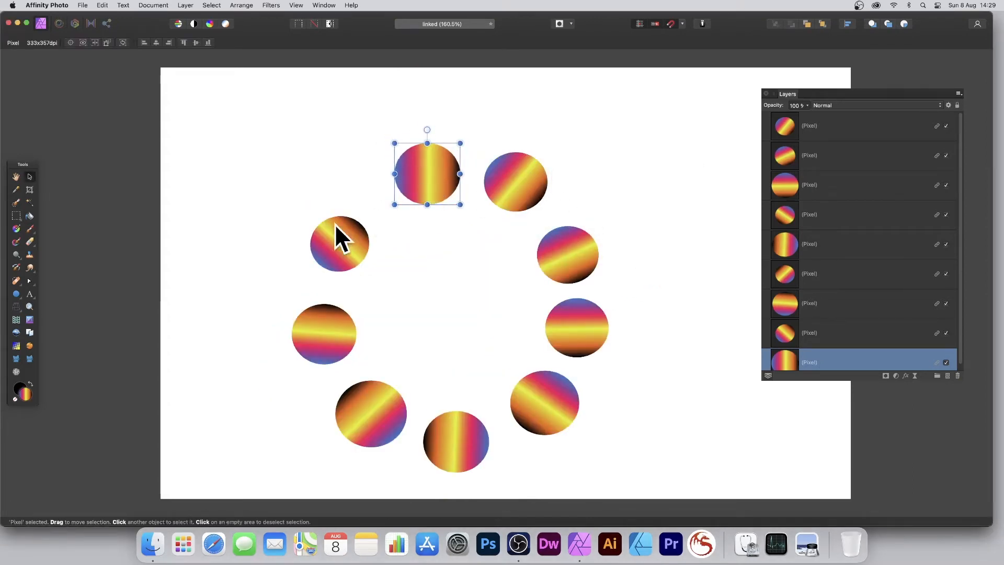
left_click_drag(334, 225, 341, 217)
left_click(423, 174)
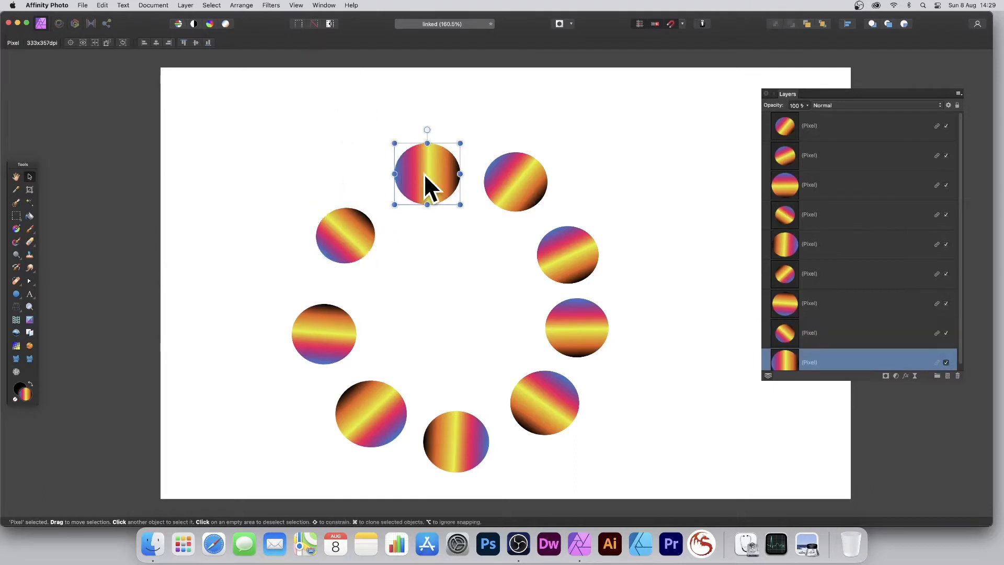
Try the Twirl filter on the lower-right circle beside the ring's opening, with a 314.9° angle and 283.4 px radius
left_click(586, 317)
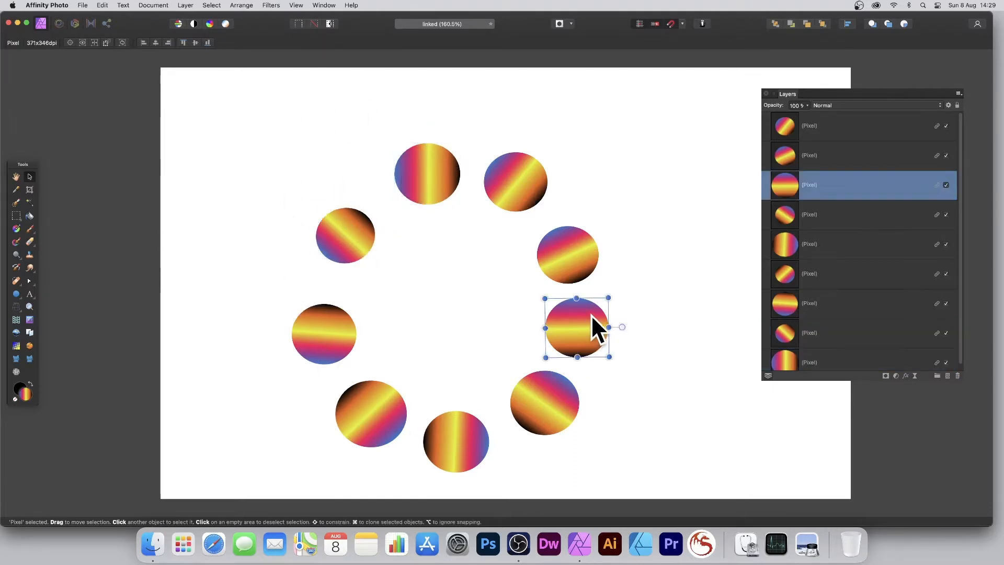
left_click(272, 6)
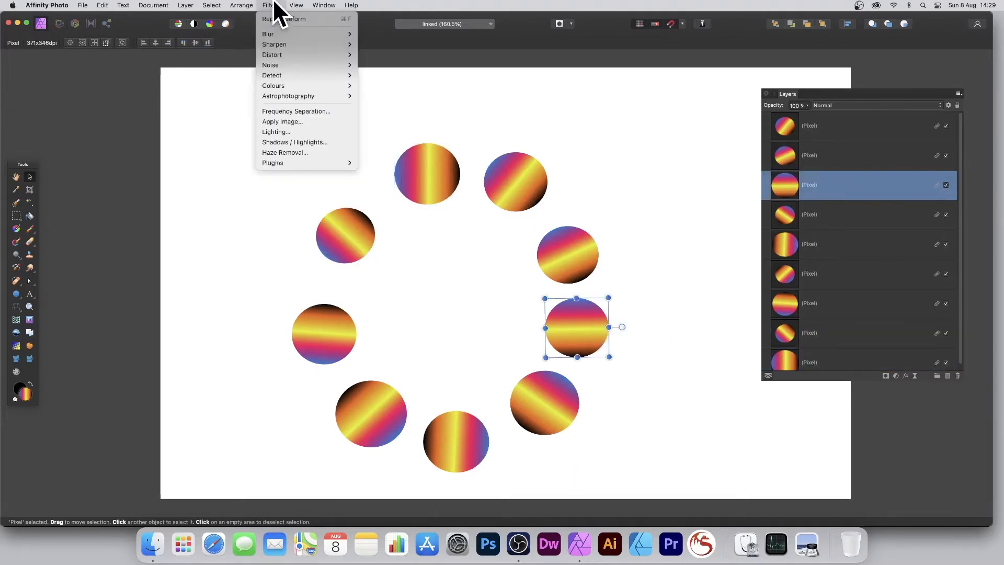
mouse_move(334, 54)
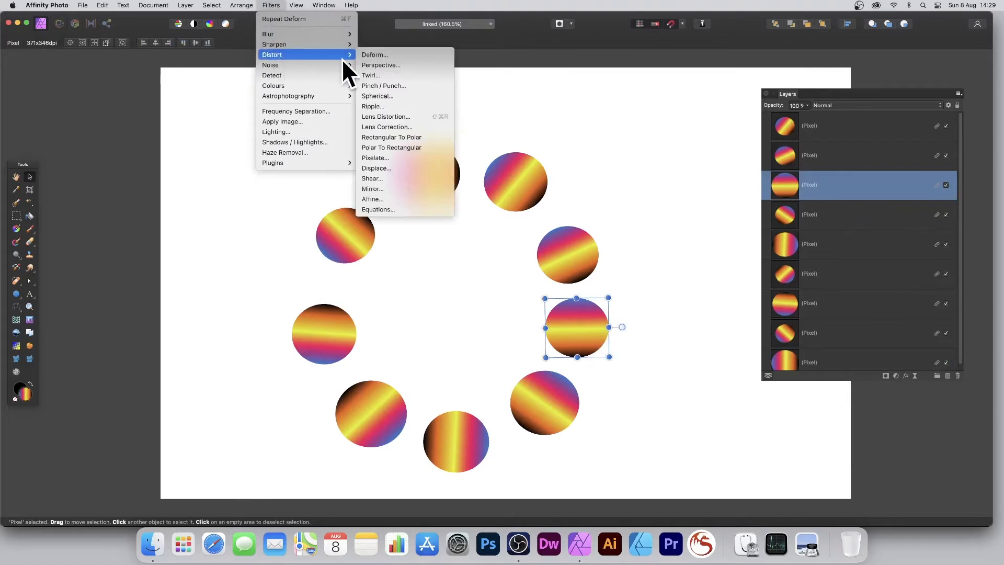
left_click(397, 75)
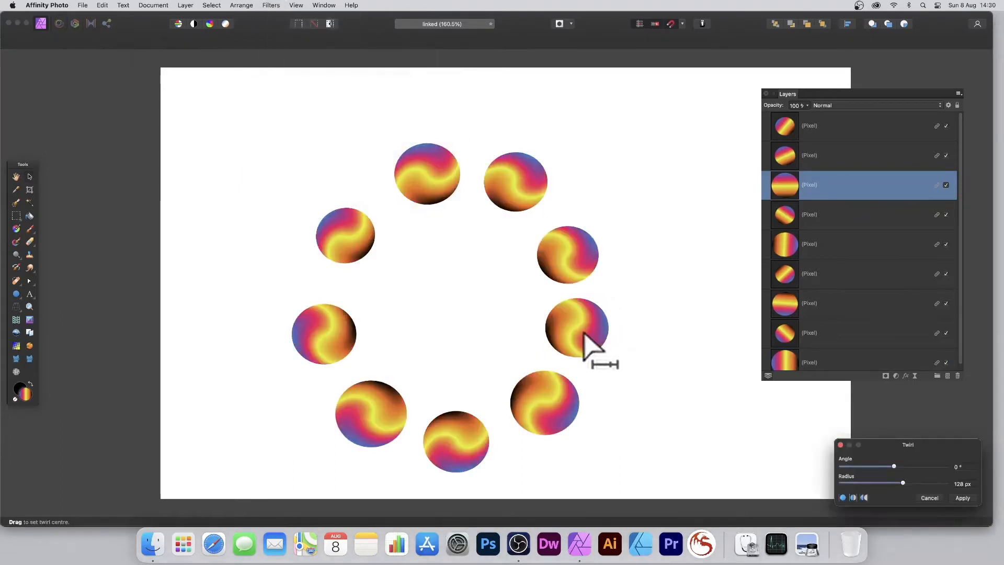
left_click_drag(580, 319, 656, 341)
left_click_drag(895, 439, 408, 225)
mouse_move(416, 270)
left_mouse_down()
mouse_move(459, 270)
mouse_move(443, 254)
mouse_move(466, 263)
mouse_move(430, 256)
mouse_move(426, 271)
mouse_move(415, 271)
mouse_move(432, 270)
left_mouse_up()
left_click_drag(408, 228, 652, 255)
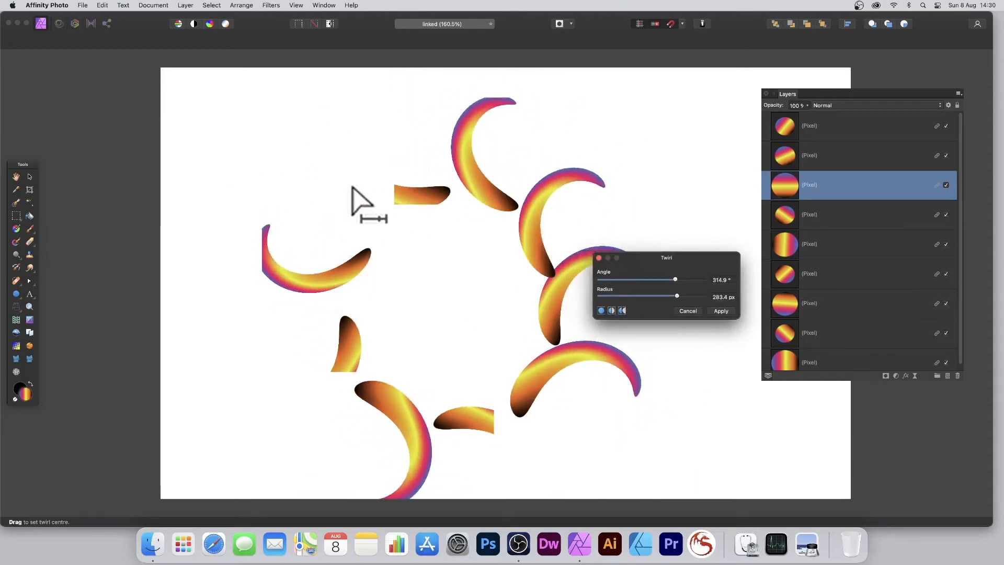
Place the twirl centre far from the selected circle, raise the angle to 515.4°, and cancel the Twirl filter
left_click(392, 197)
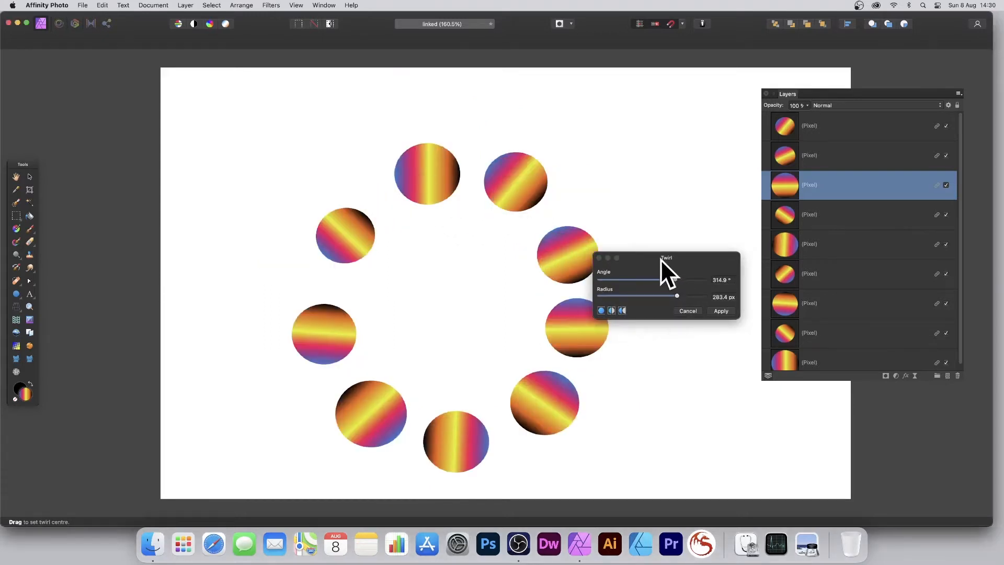
left_click_drag(660, 259, 608, 260)
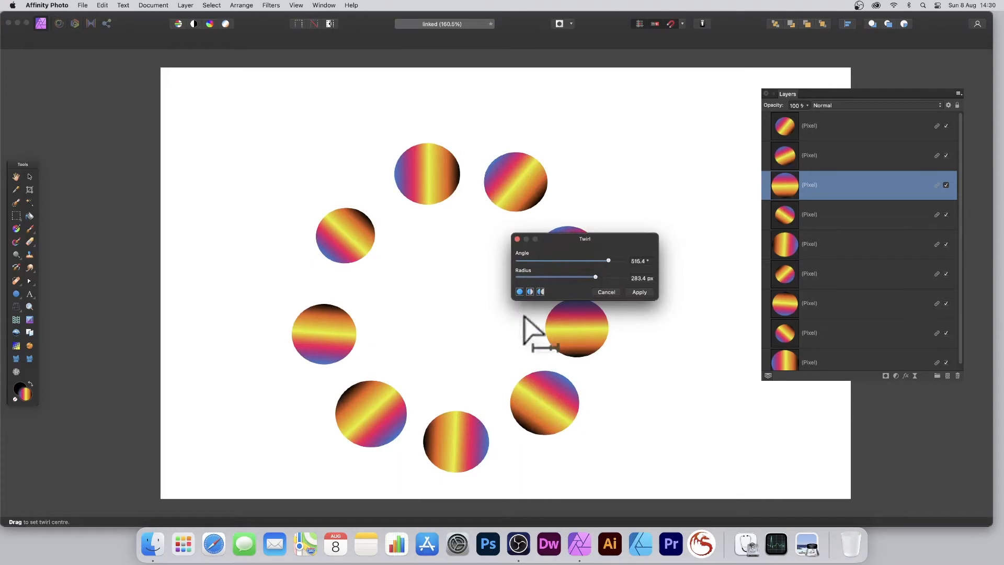
left_click(604, 292)
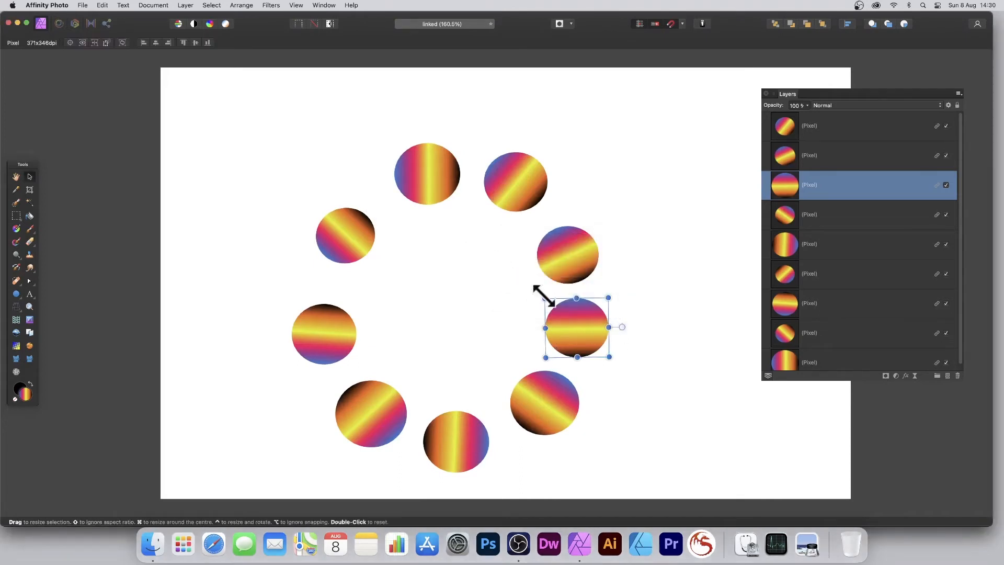
Try a Gaussian Blur with a 6.5 px radius on the selected circle beside the ring's opening
left_click(271, 5)
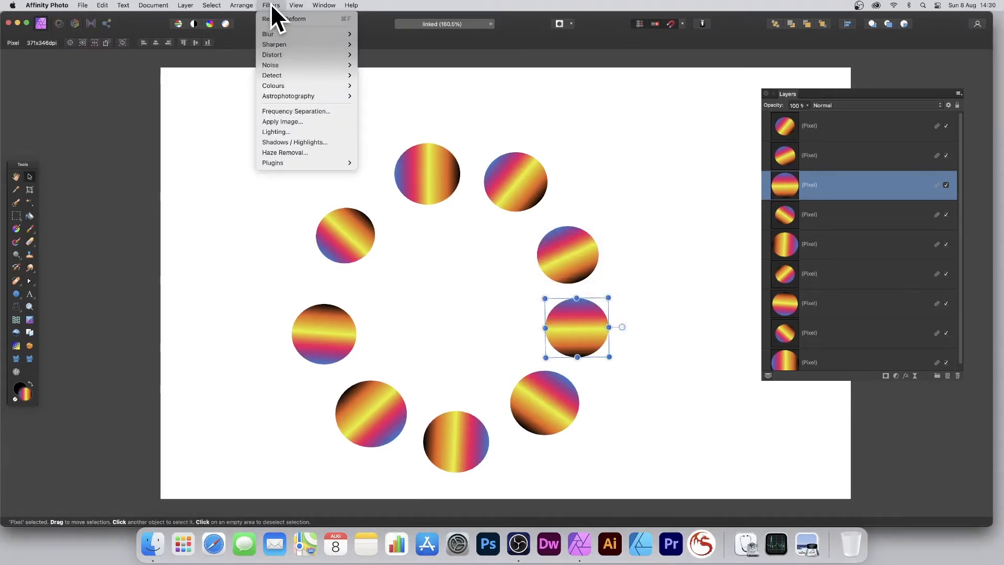
mouse_move(265, 36)
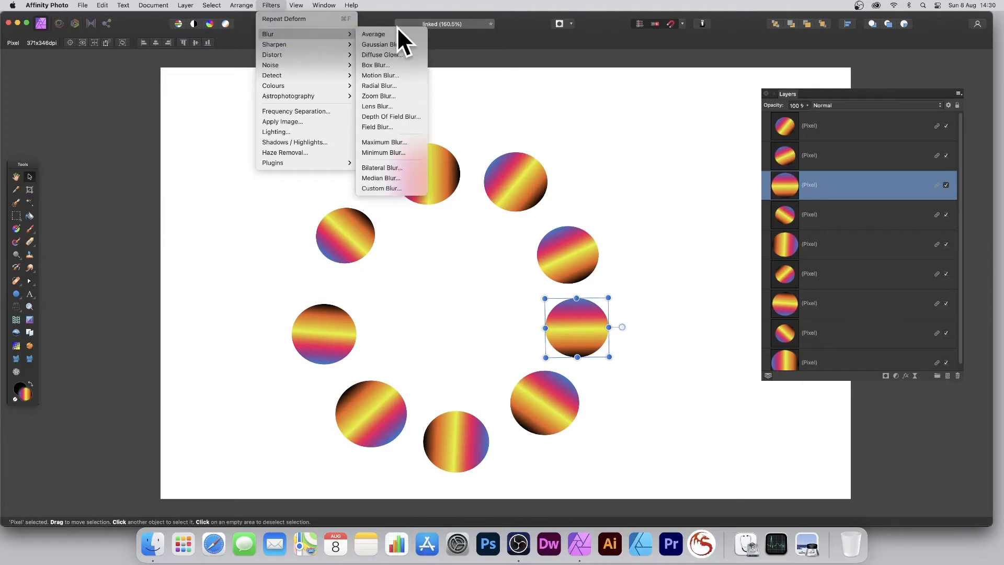
left_click(393, 44)
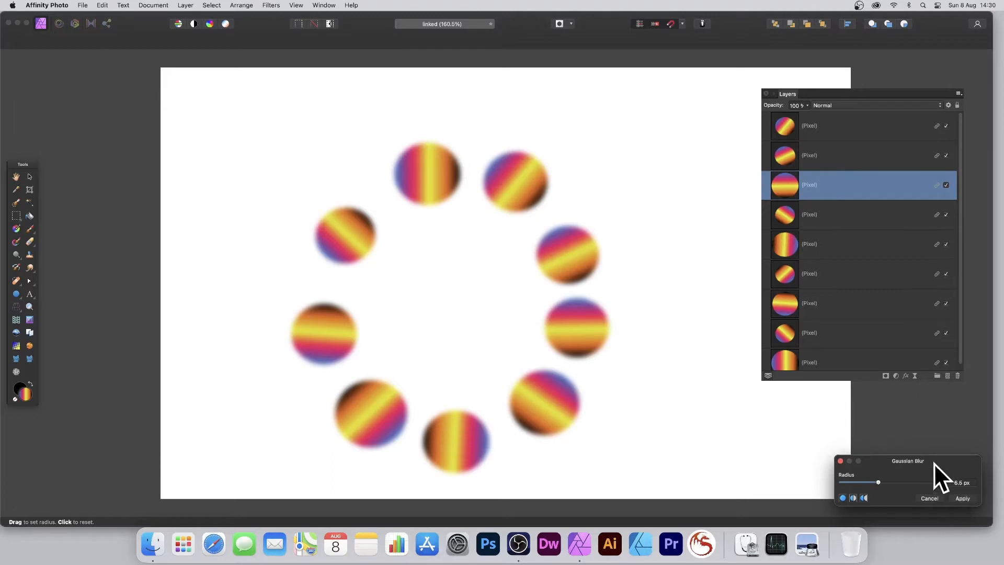
left_click_drag(934, 462, 708, 361)
left_click(734, 394)
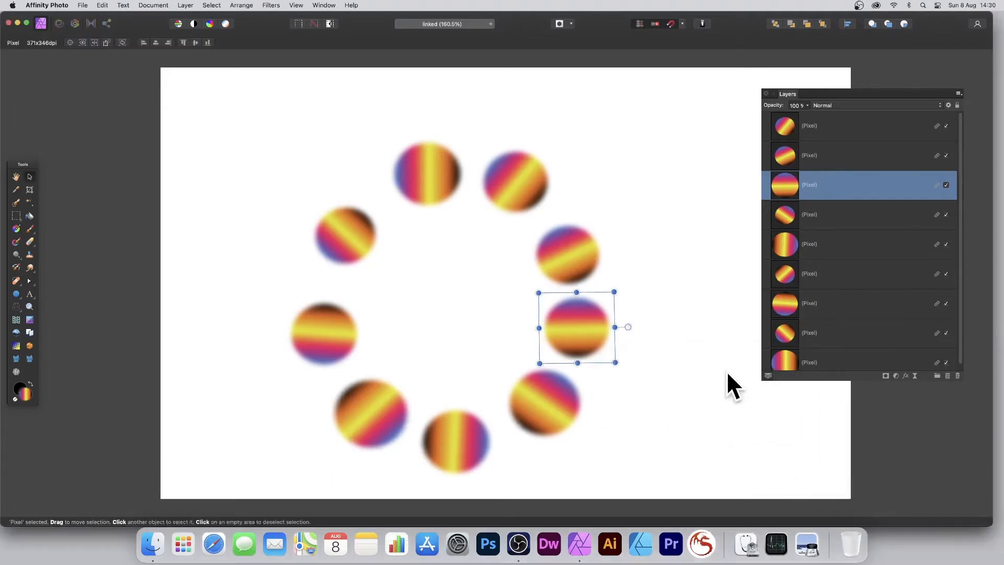
Try the Deform filter on the selected circle, moving deform points near the top circle, and cancel it
left_click(266, 6)
mouse_move(269, 54)
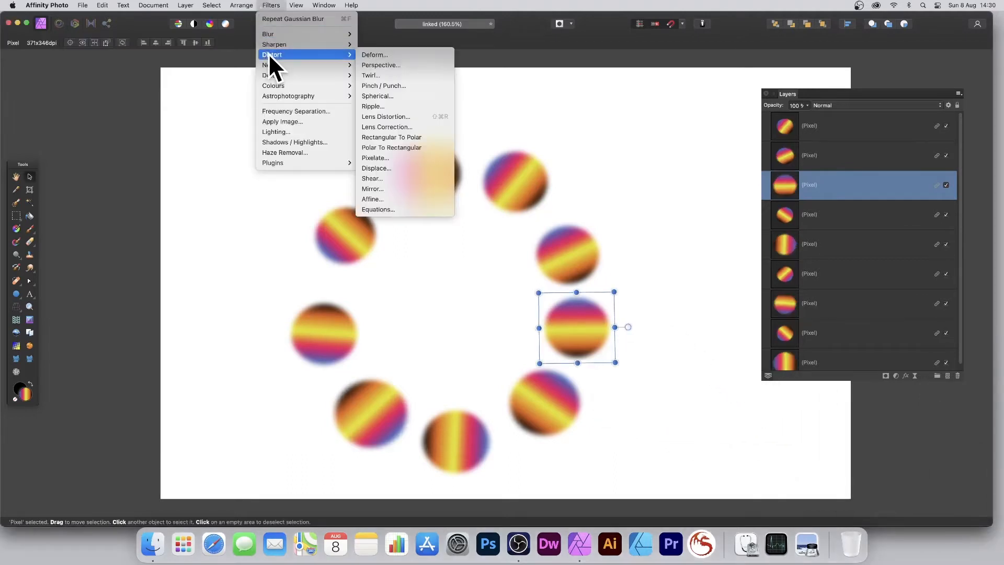
left_click(388, 56)
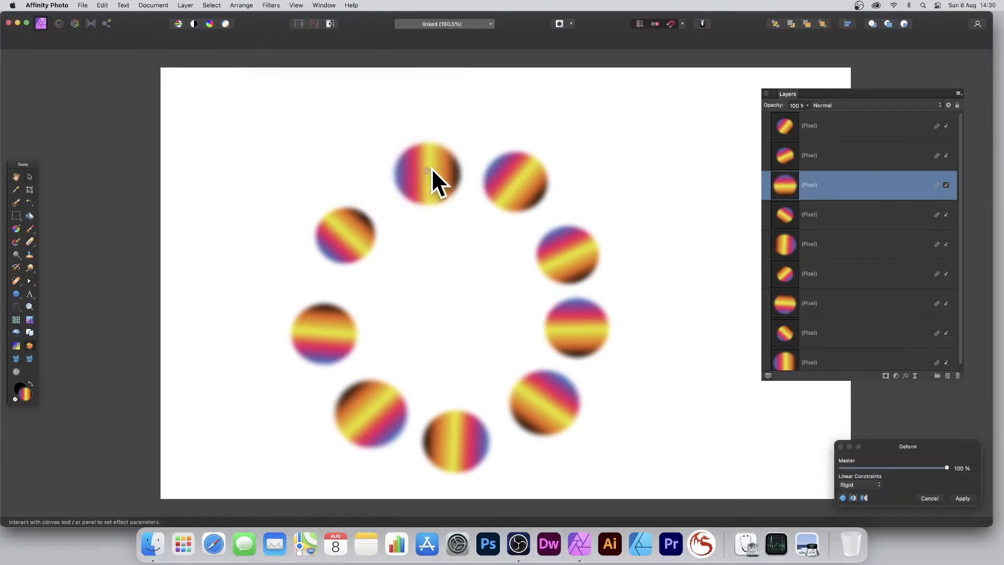
left_click_drag(441, 180, 469, 203)
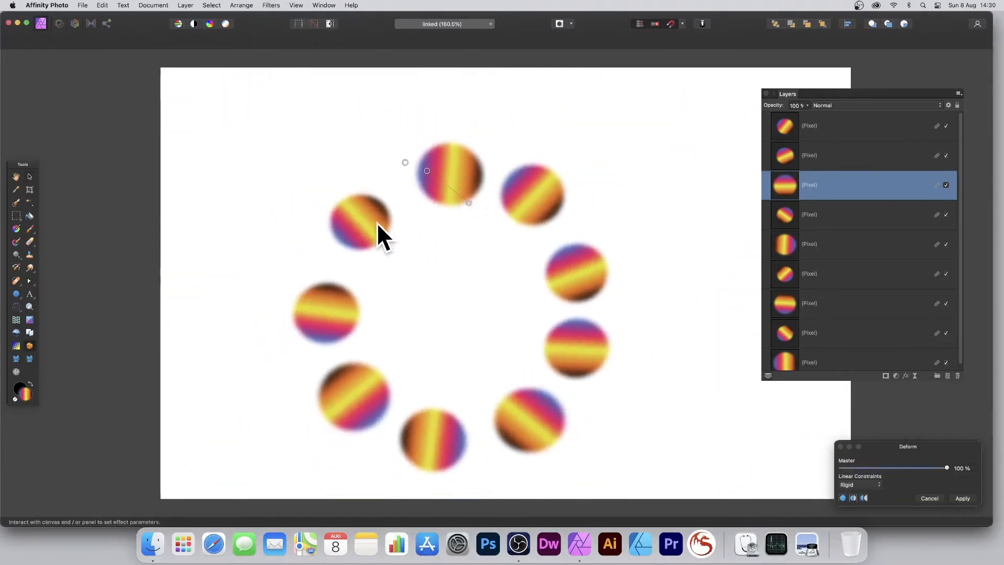
left_click_drag(378, 223, 403, 190)
left_click(930, 497)
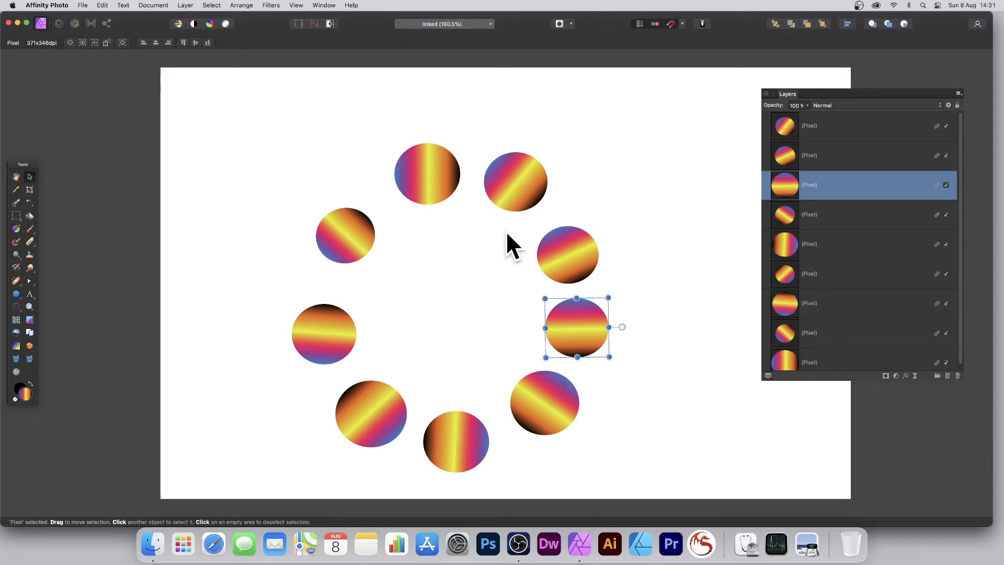
Draw a gradient-filled ellipse slightly larger than the ring's circles at the upper left of the canvas, and undo it
scroll(506, 231, "down", 2)
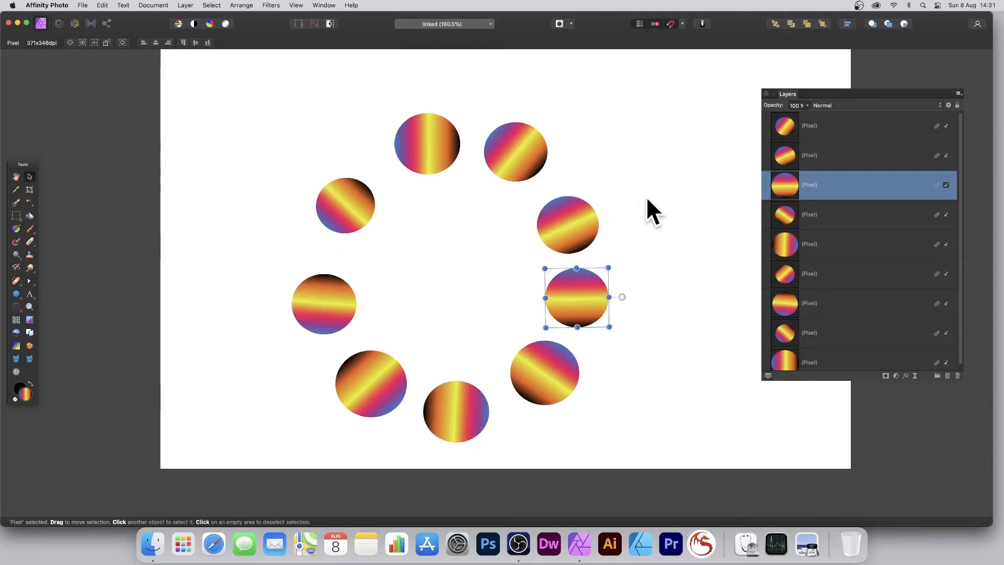
left_click(15, 294)
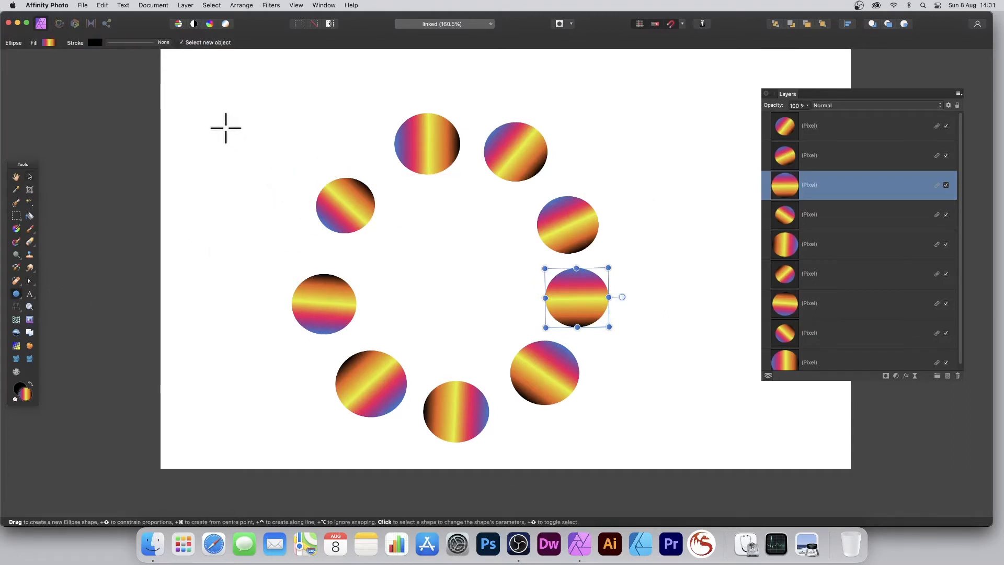
left_click_drag(224, 127, 297, 198)
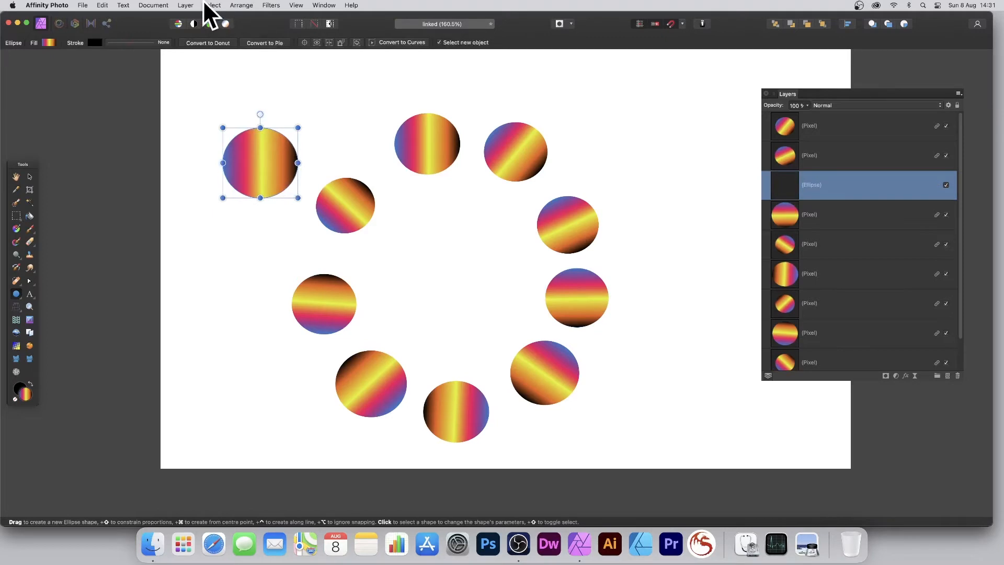
left_click(186, 6)
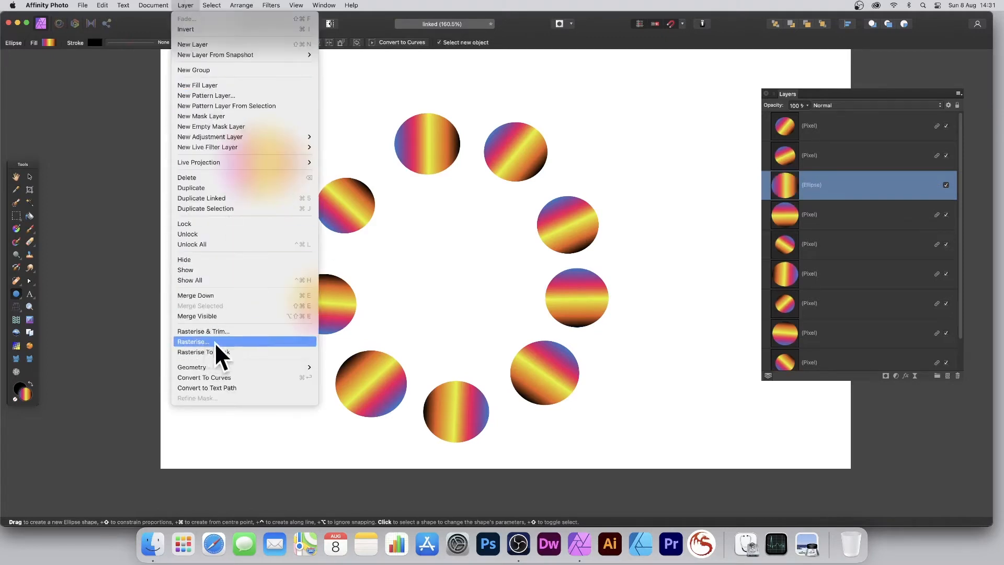
left_click(468, 313)
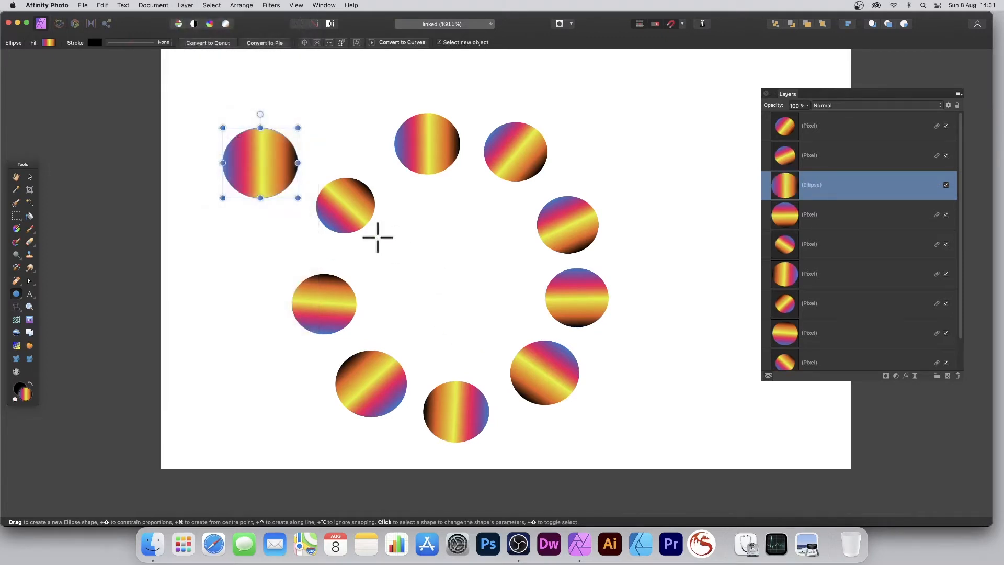
key("super+z")
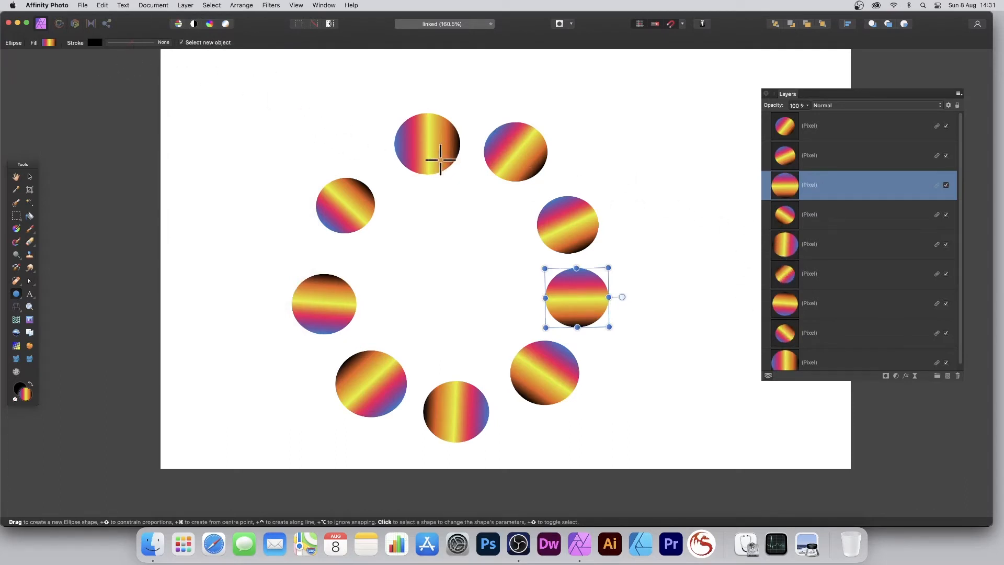
Select the current circle's pixels from its layer and try a linear black-to-white gradient fill, extending its start point beyond the circle
left_click(212, 7)
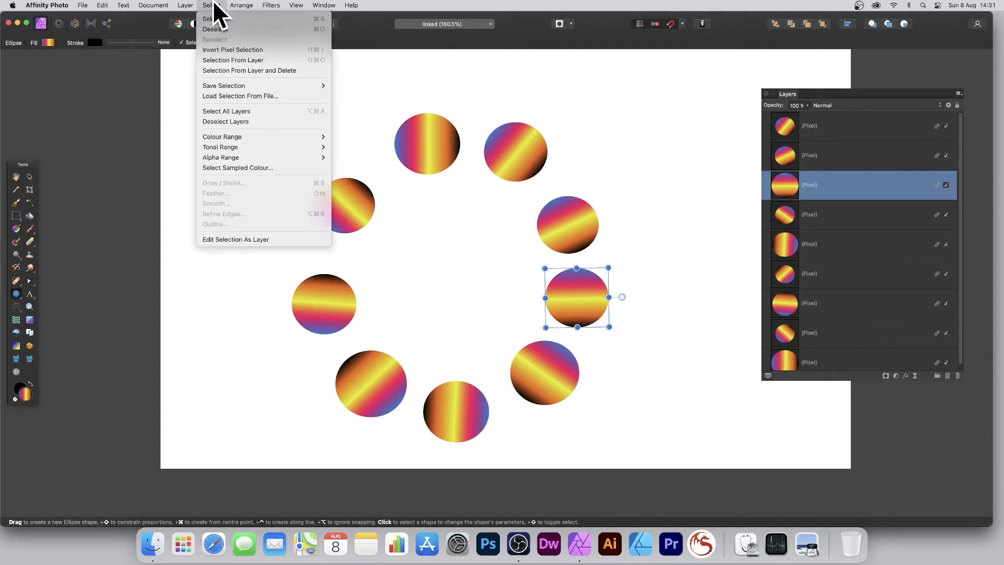
left_click(261, 60)
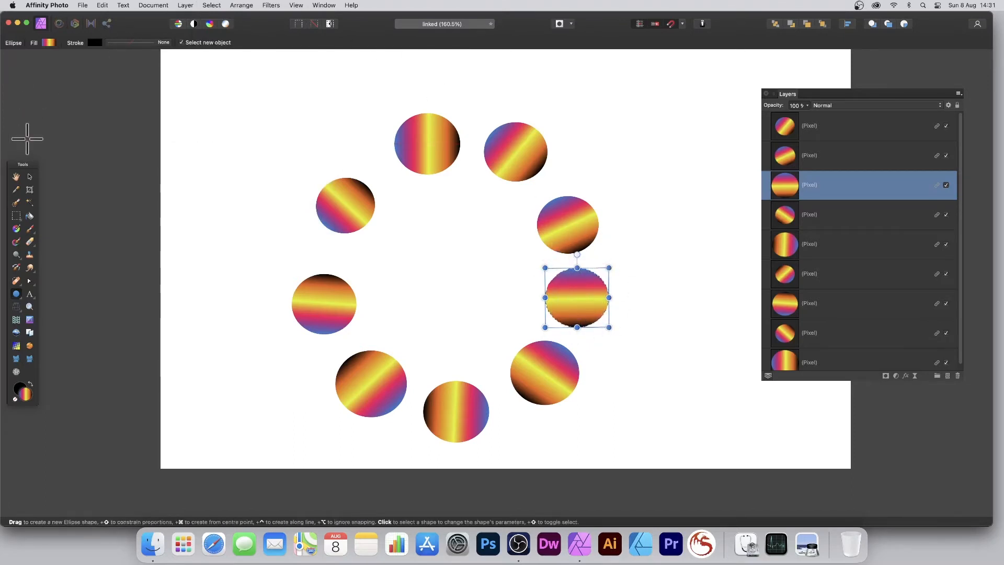
left_click(16, 228)
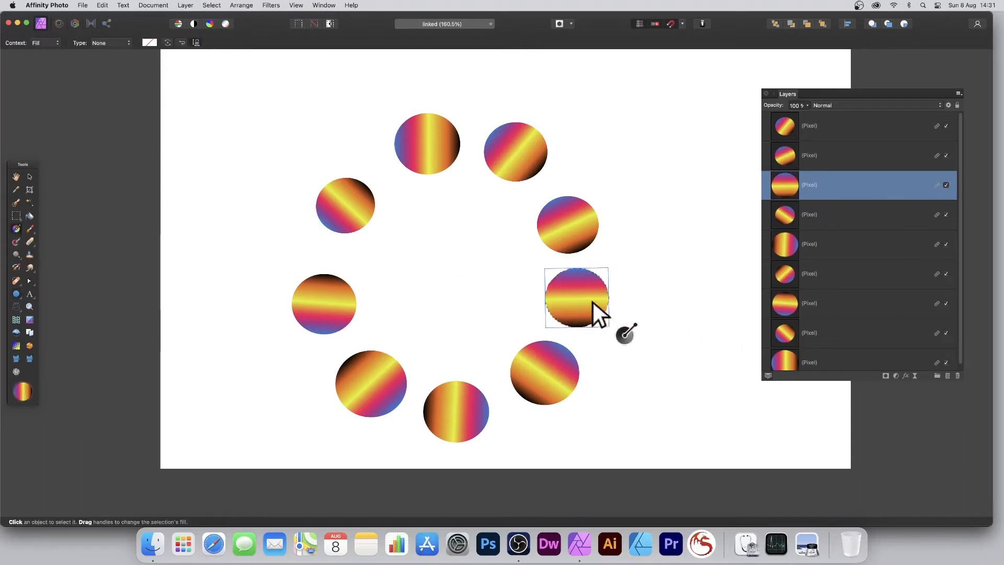
left_click_drag(609, 304, 561, 277)
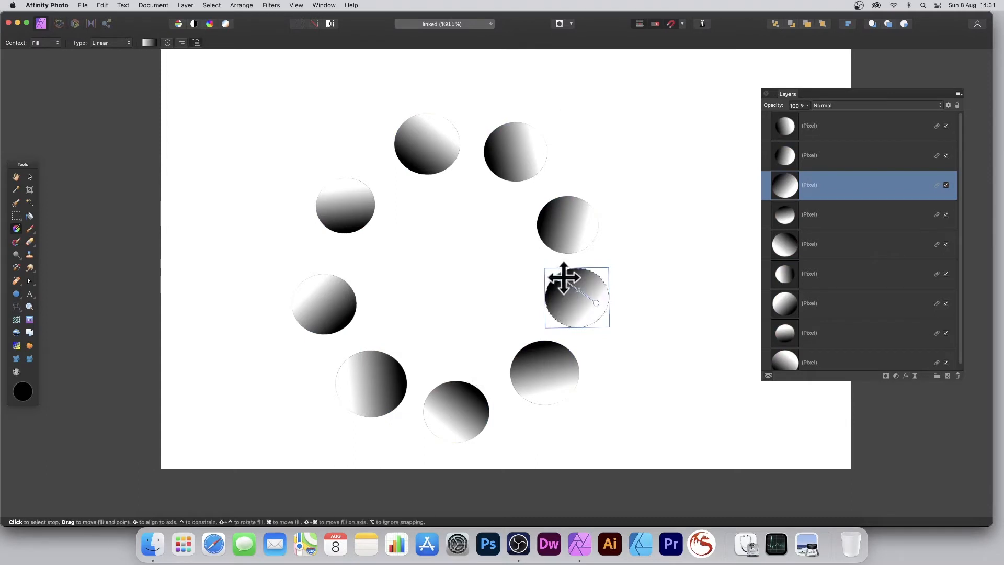
left_click_drag(560, 276, 522, 316)
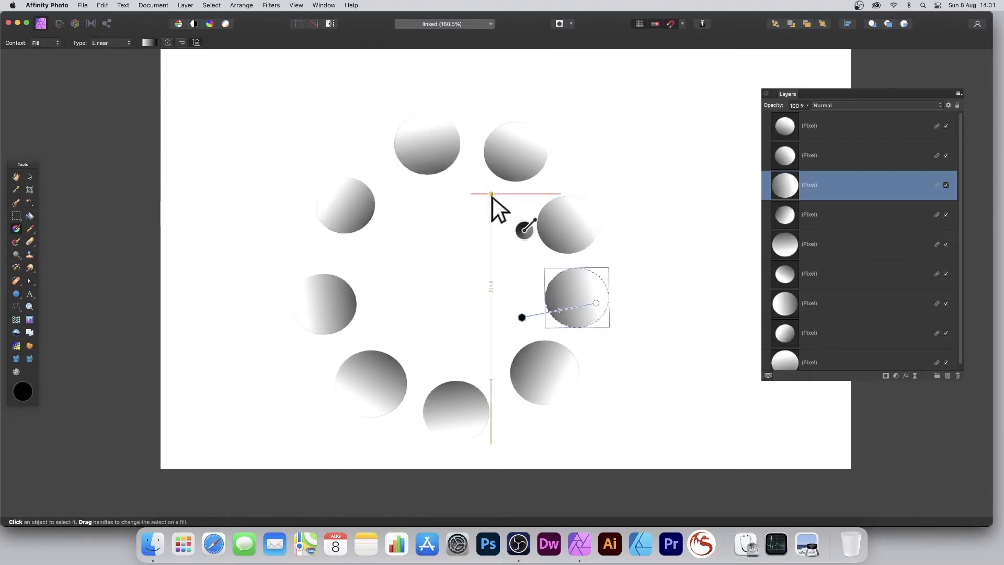
Undo both gradient edits and deselect the circle's pixel selection
key("super+z")
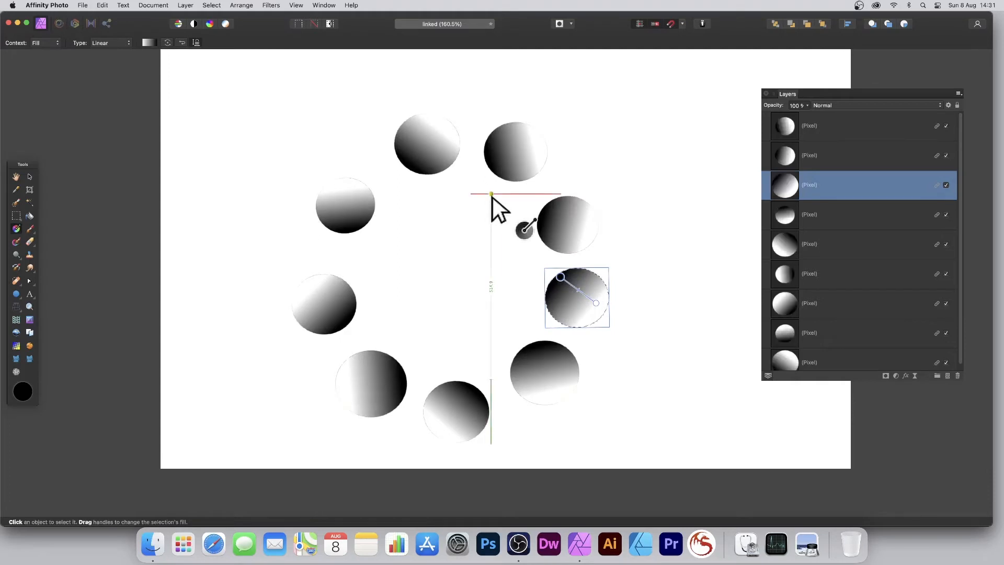
key("super+z")
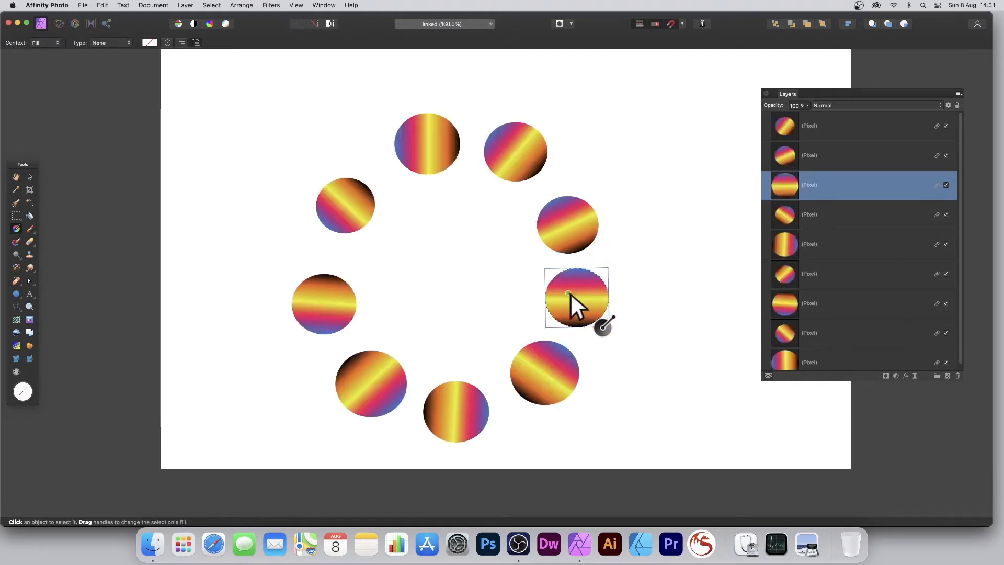
left_click(219, 5)
left_click(223, 27)
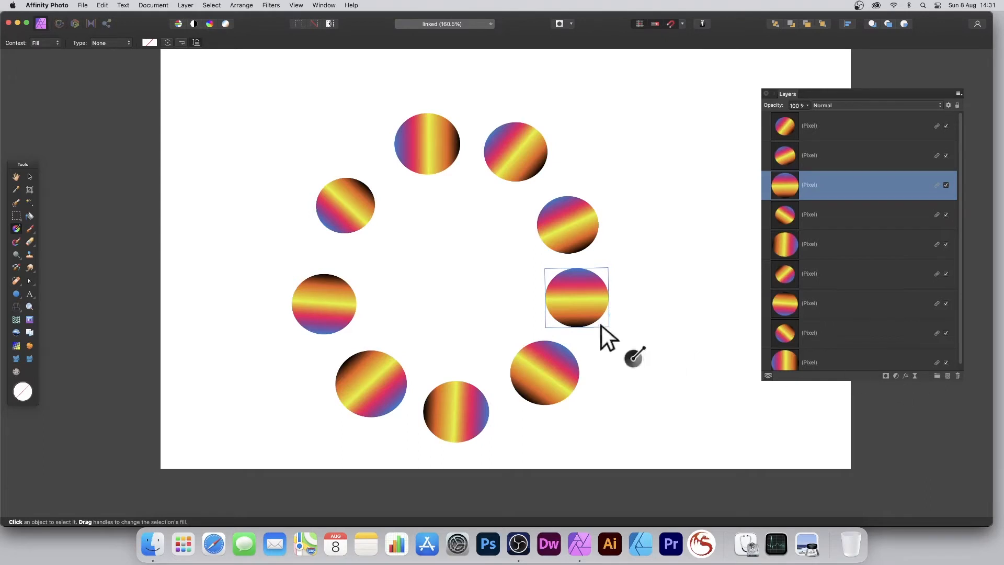
Add a 3D layer effect to the selected circle with a 34.7 px radius, lit from azimuth 167.2° and elevation 23.2°
left_click(30, 177)
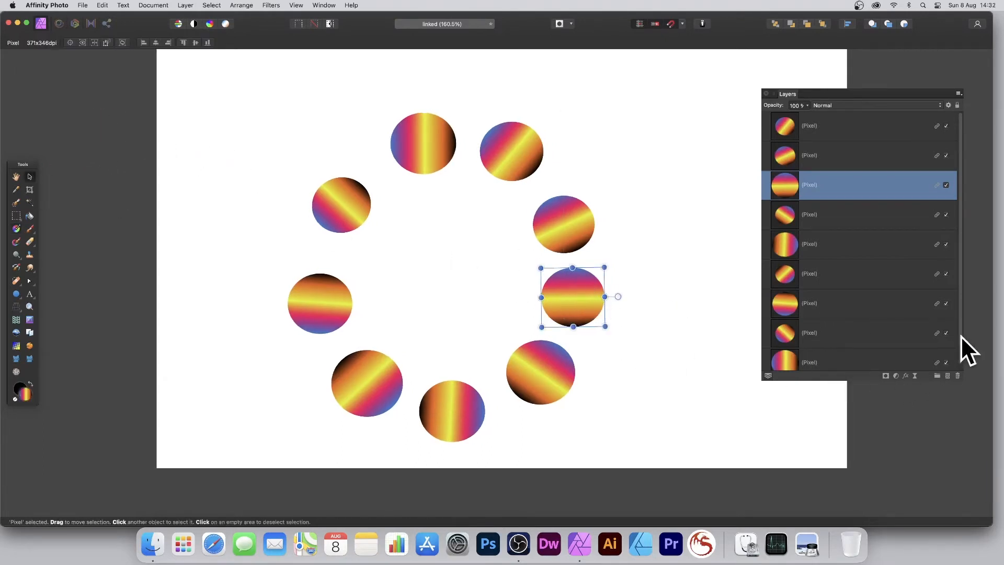
left_click(905, 374)
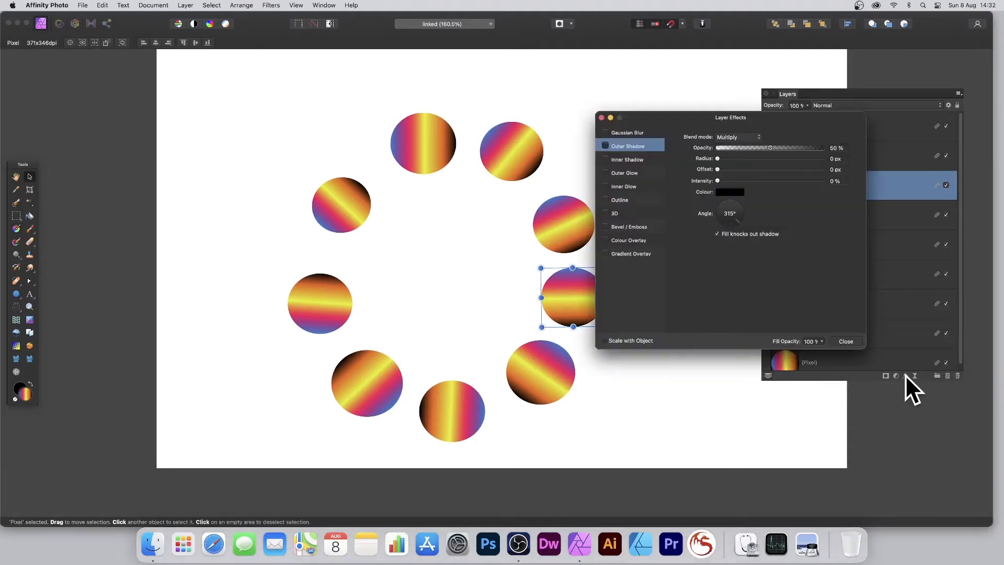
left_click(606, 213)
left_click_drag(747, 136, 792, 137)
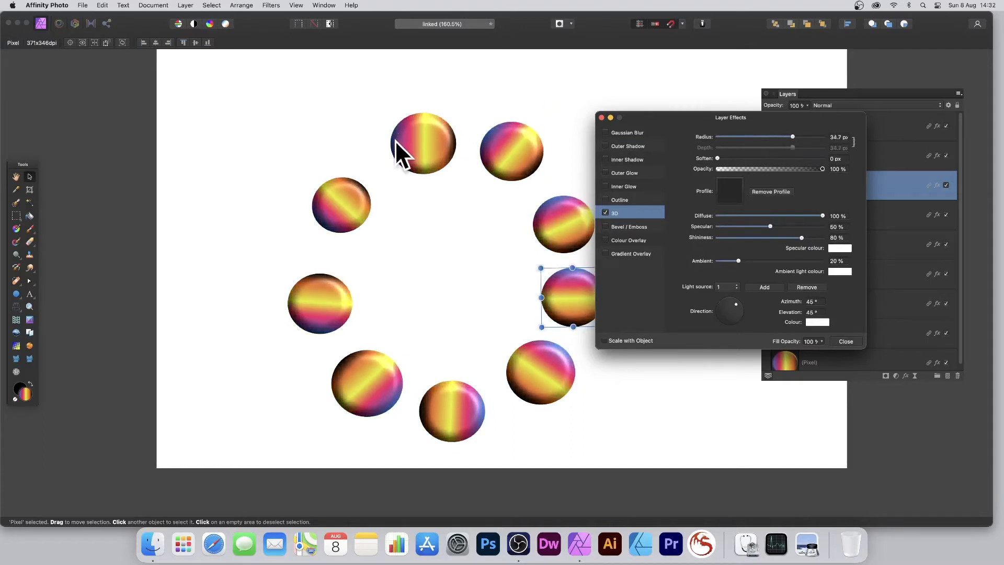
scroll(573, 242, "up", 1)
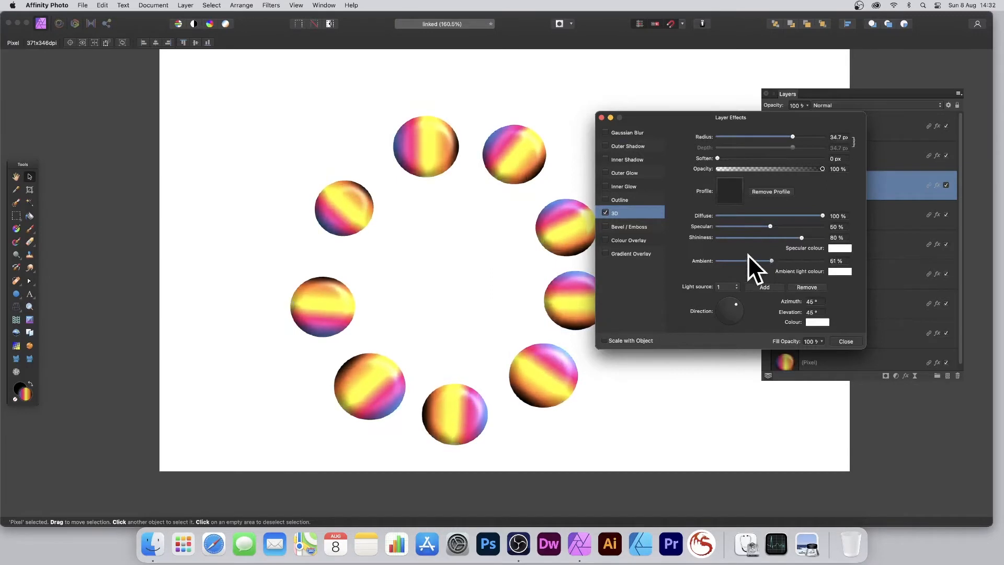
mouse_move(733, 303)
left_mouse_down()
mouse_move(716, 317)
mouse_move(725, 315)
mouse_move(720, 278)
mouse_move(714, 320)
mouse_move(698, 296)
mouse_move(714, 325)
mouse_move(729, 322)
mouse_move(671, 308)
mouse_move(705, 294)
mouse_move(718, 308)
left_mouse_up()
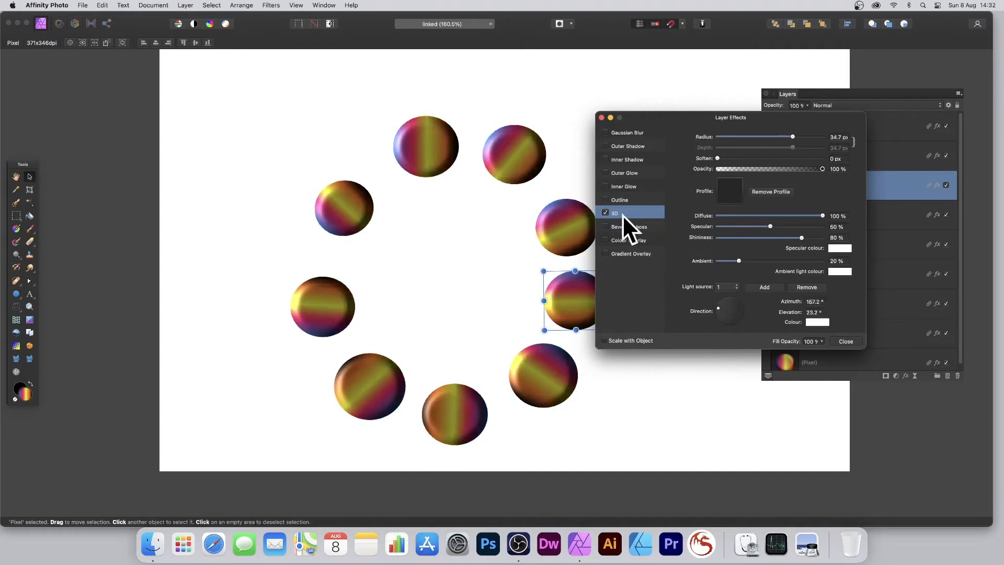
Add a Pillow Bevel / Emboss with an increased radius and a linear black-to-white Gradient Overlay to the circle
left_click(608, 226)
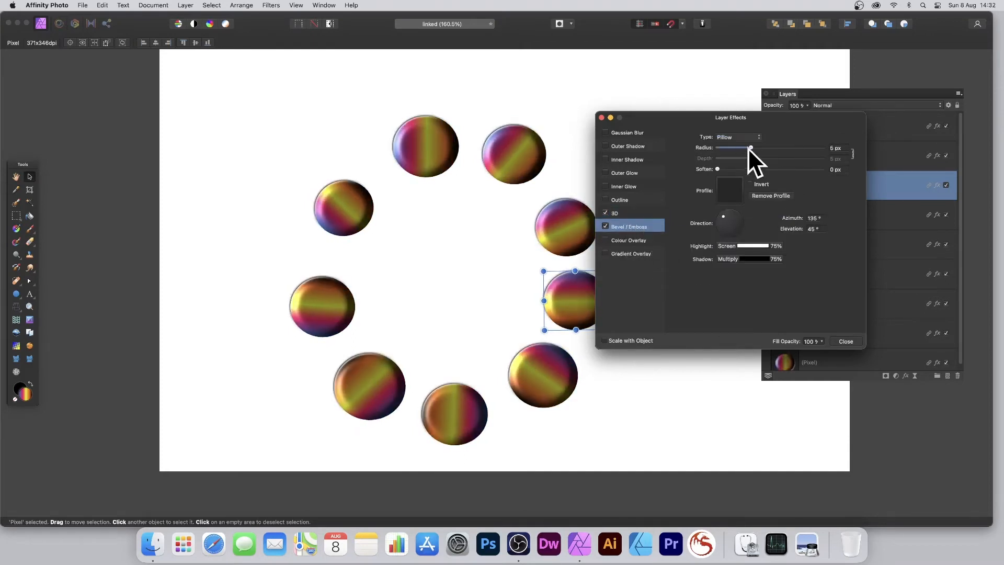
left_click_drag(749, 148, 775, 148)
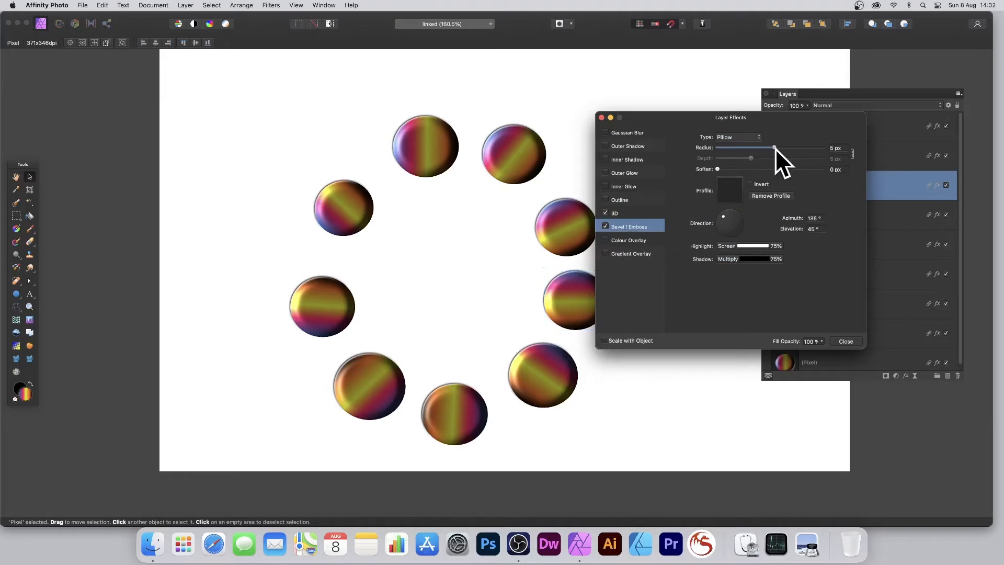
left_click(636, 253)
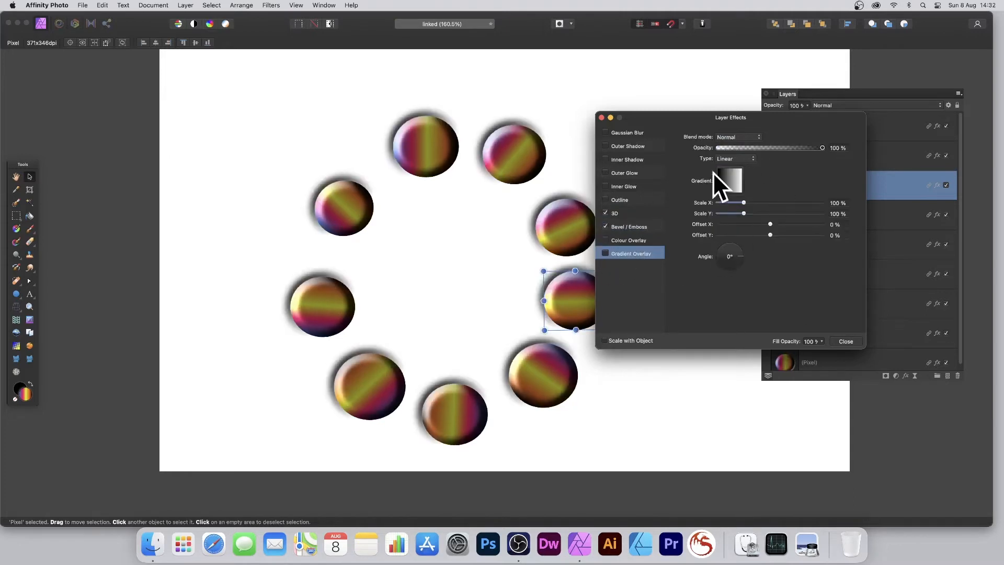
left_click(606, 253)
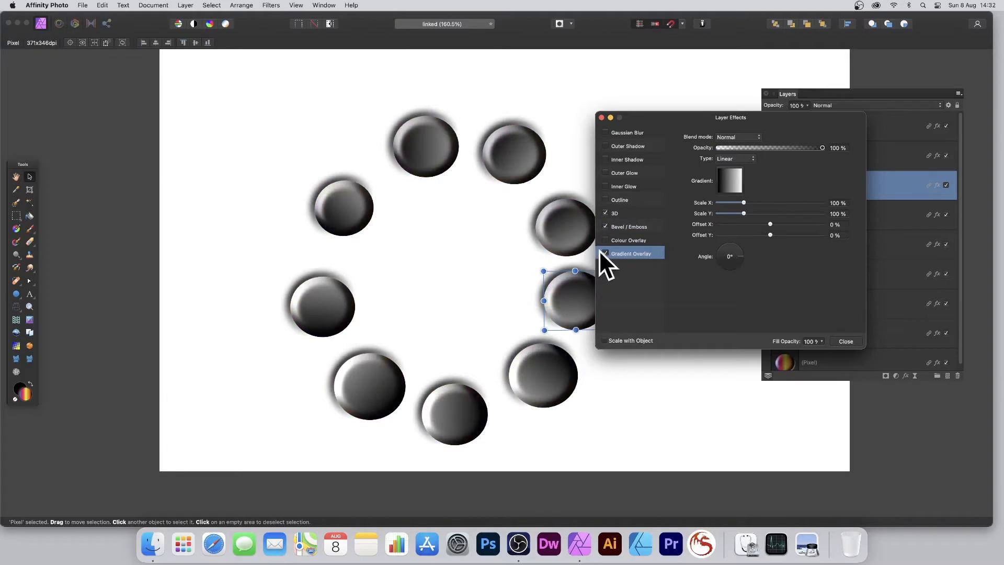
left_click(844, 340)
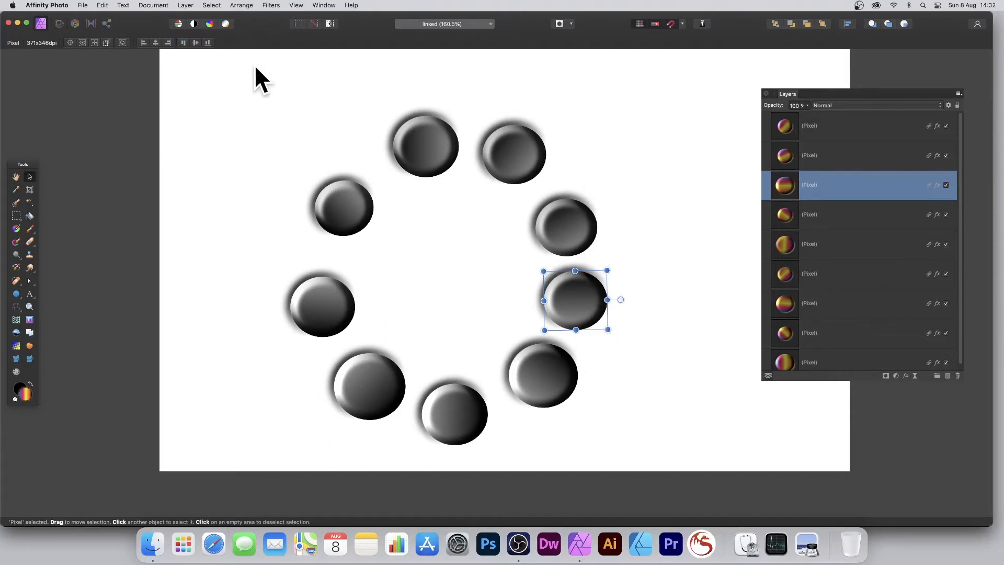
Select all nine circles, scale the ring down to roughly 60%, and move it up and left on the canvas
left_click_drag(255, 66, 678, 454)
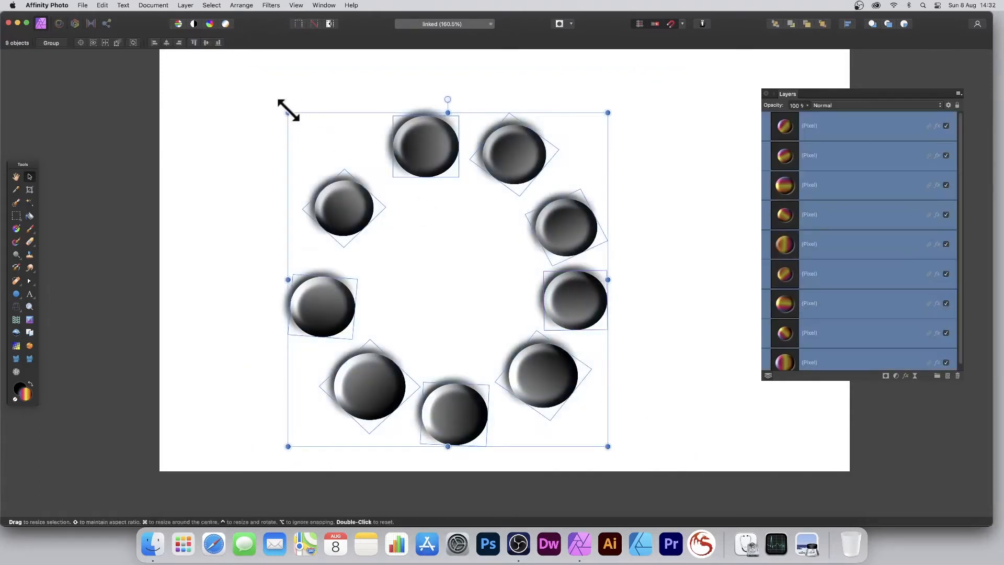
left_click_drag(288, 111, 412, 258)
left_click_drag(496, 282, 421, 180)
left_click(387, 119)
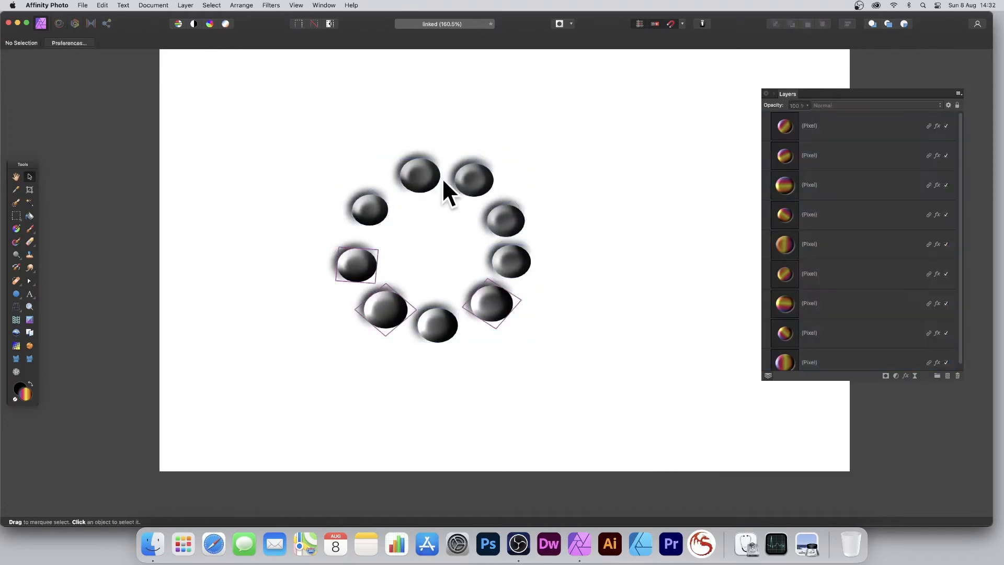
Create a linked duplicate of the ring's top circle, place it just above the ring and scale it to roughly half size
left_click(429, 173)
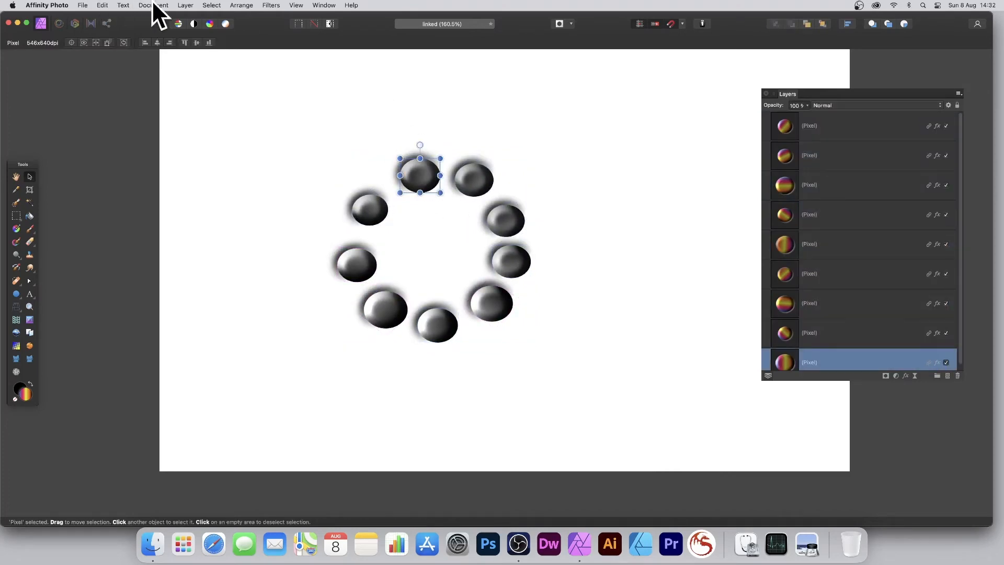
left_click(185, 5)
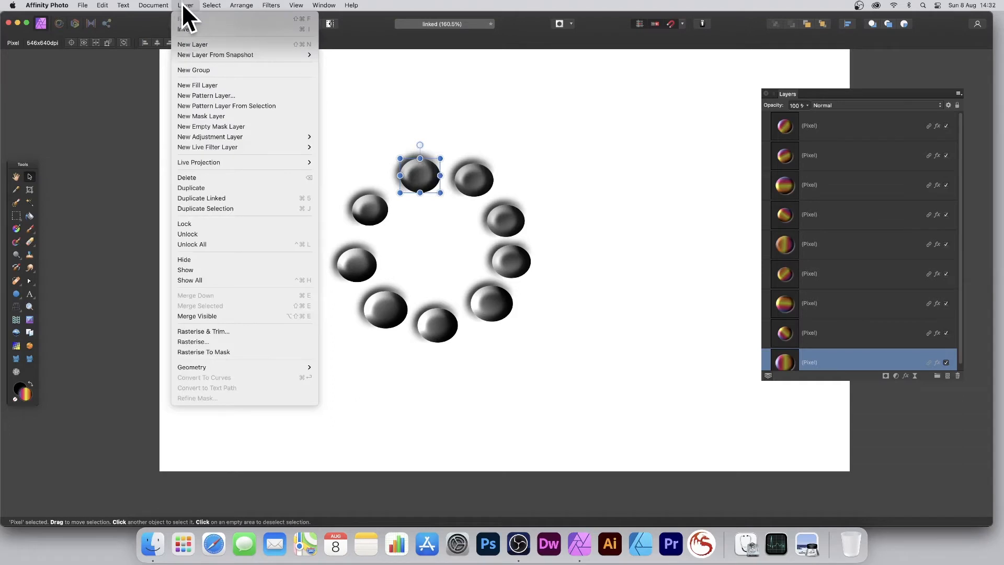
left_click(216, 198)
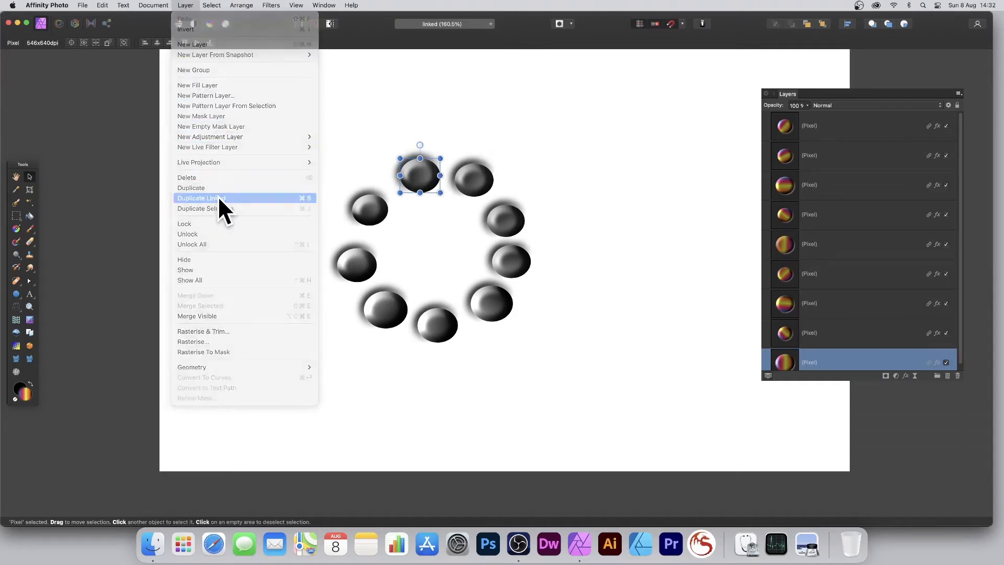
left_click_drag(425, 172, 416, 124)
left_click(457, 120)
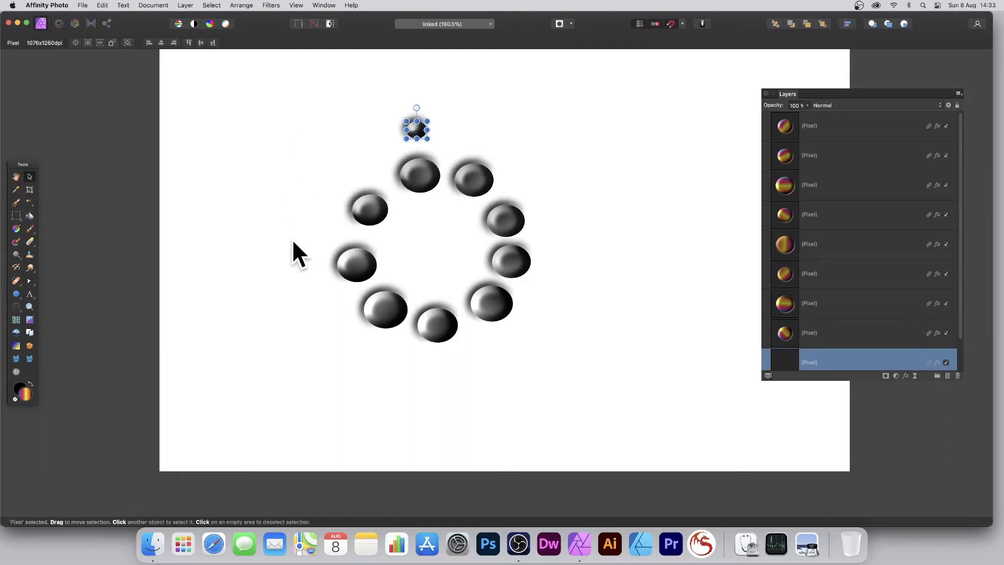
Create a linked duplicate of the small circle and move it to the ring's upper-left outside edge
left_click(185, 6)
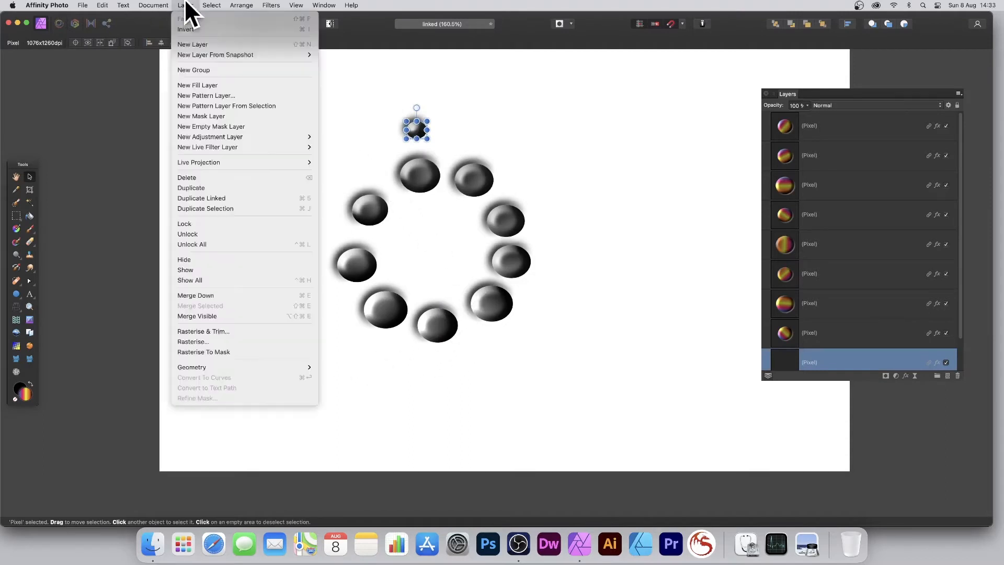
left_click(218, 197)
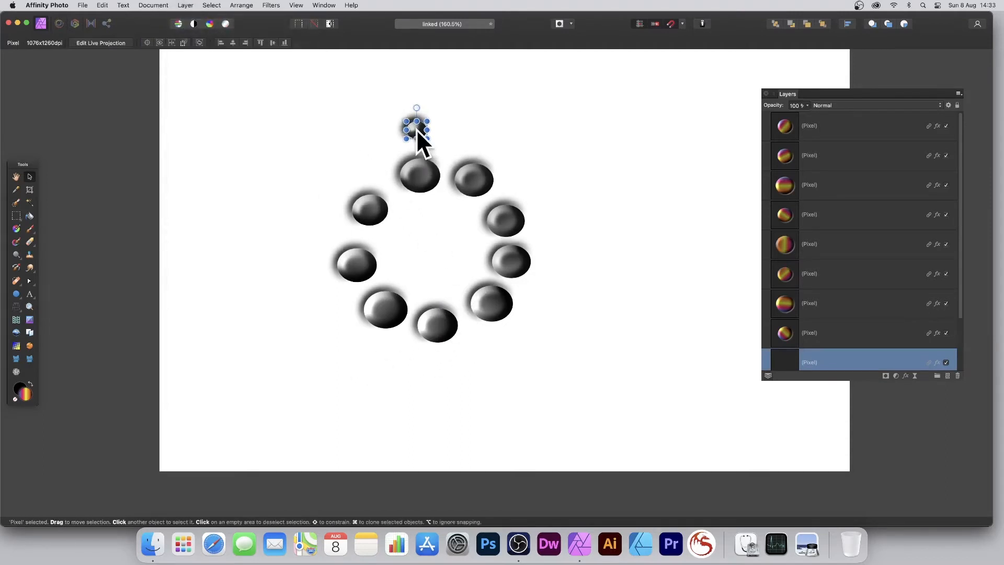
left_click_drag(416, 129, 336, 178)
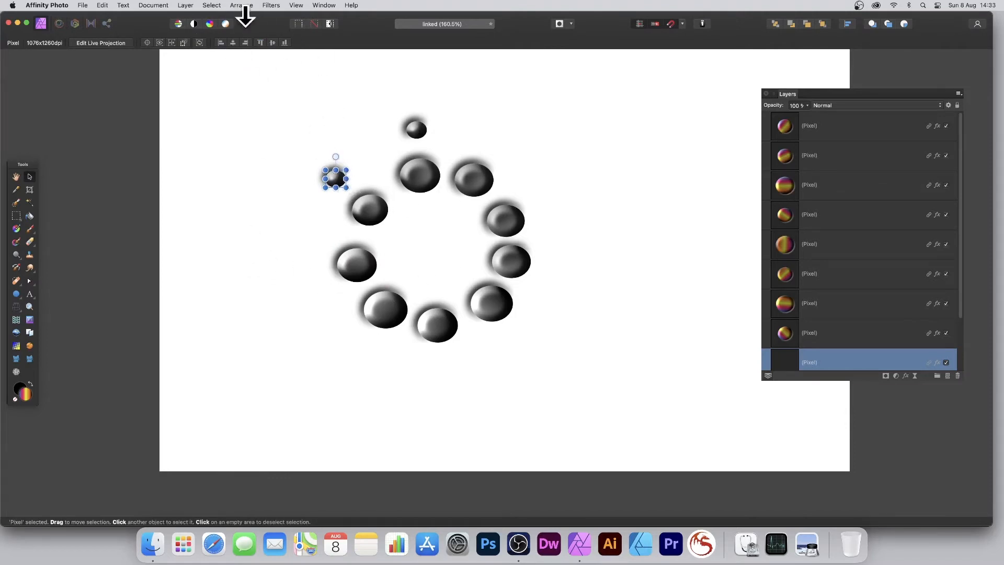
Try the Twirl distortion on the small upper-left circle with its centre moved up and left, and discard it
left_click(271, 5)
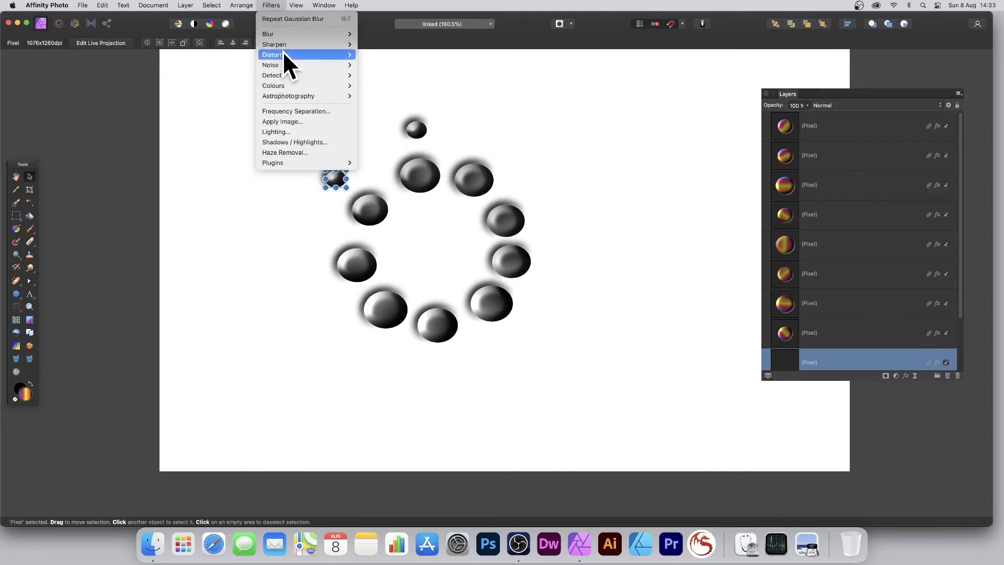
mouse_move(283, 54)
left_click(385, 76)
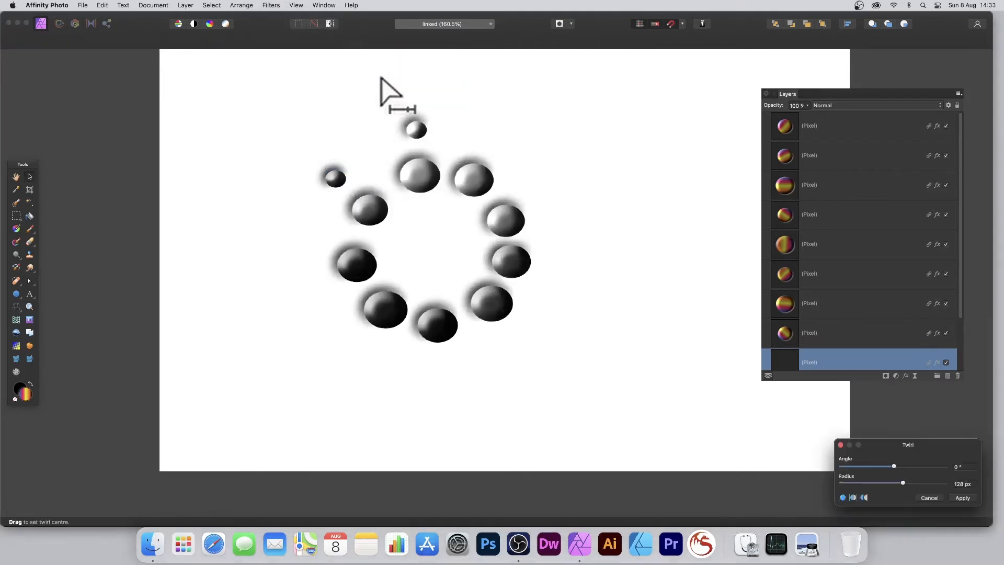
left_click_drag(334, 178, 308, 164)
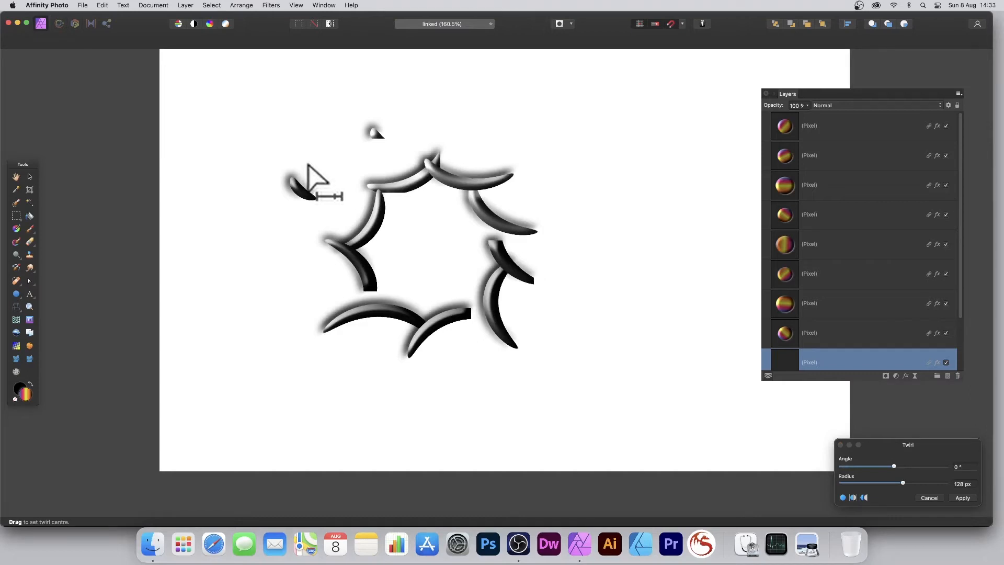
left_click(926, 498)
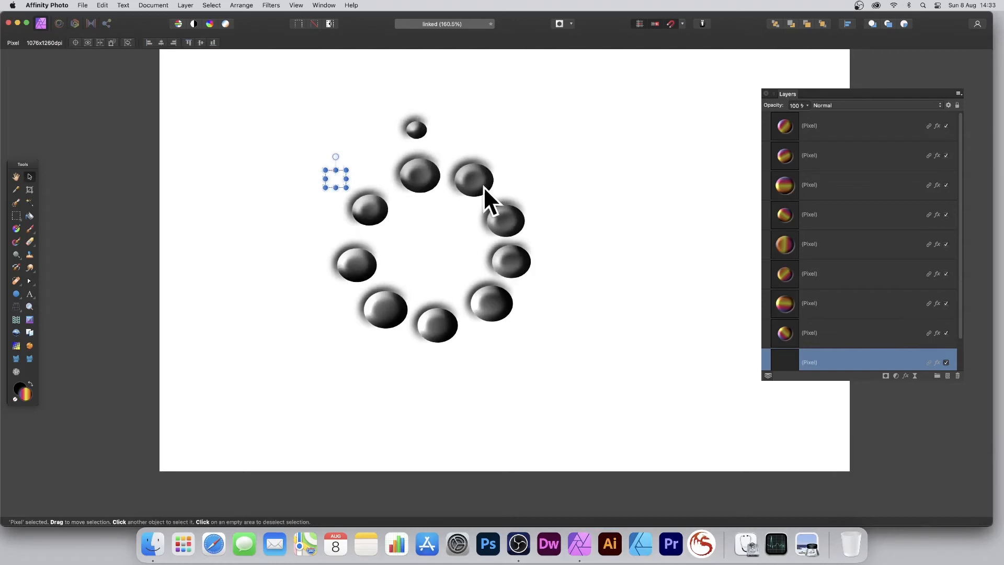
Select all the circles on the canvas and delete them
left_click(301, 144)
left_click_drag(296, 135, 618, 363)
key("Delete")
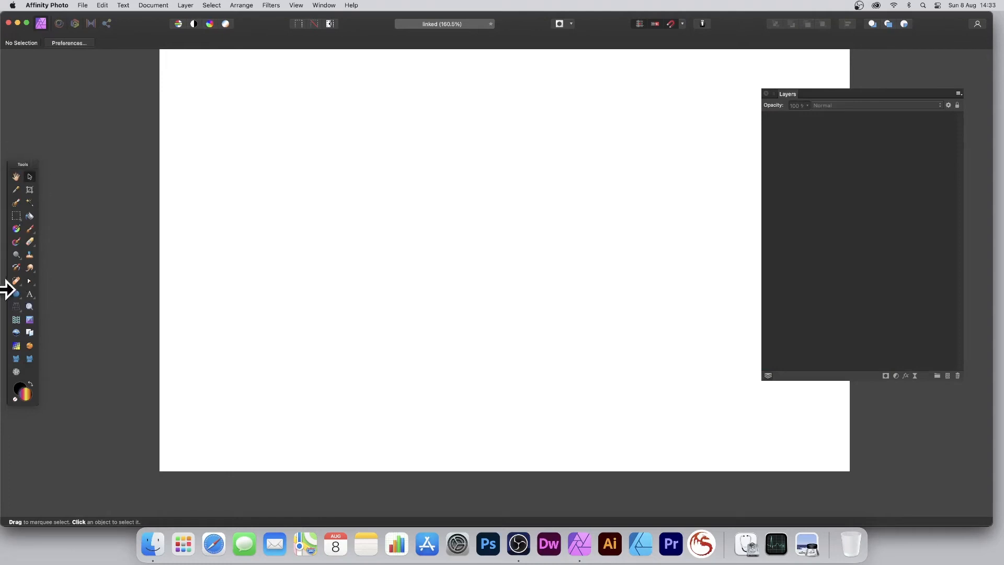
Draw a tall, narrow triangle with the multicolour gradient fill in the upper middle of the canvas and rasterise it
left_click(16, 294)
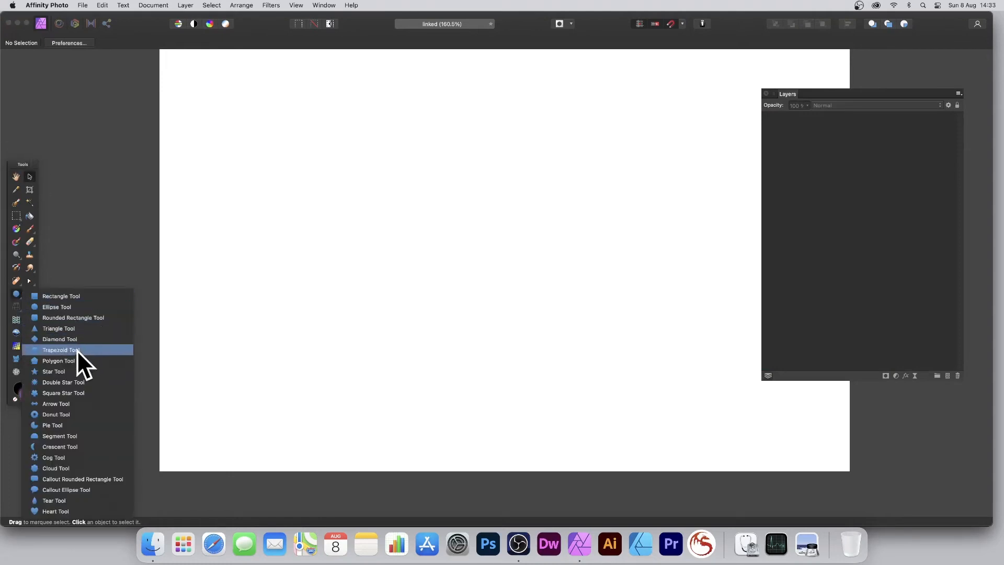
left_click(65, 330)
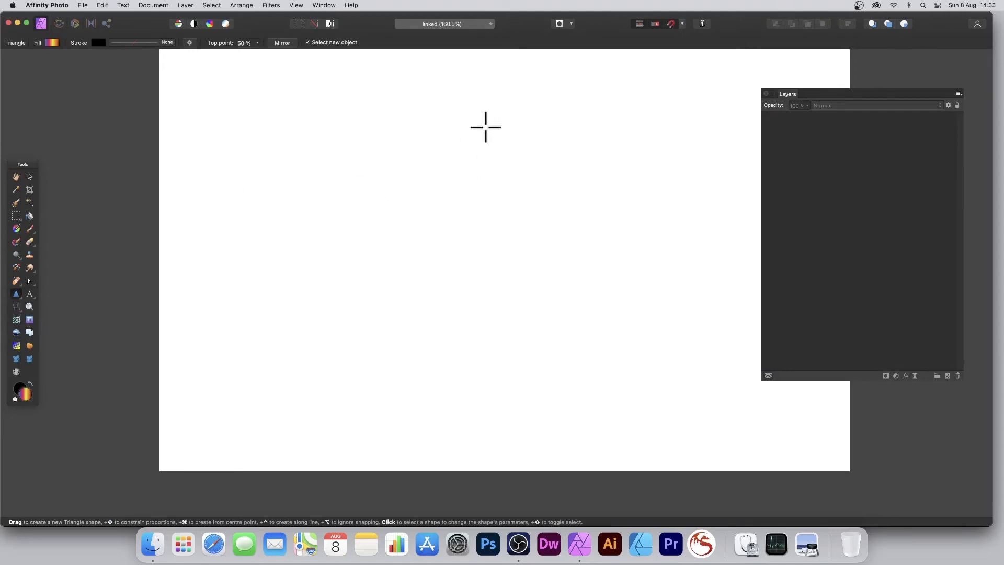
left_click_drag(434, 122, 504, 268)
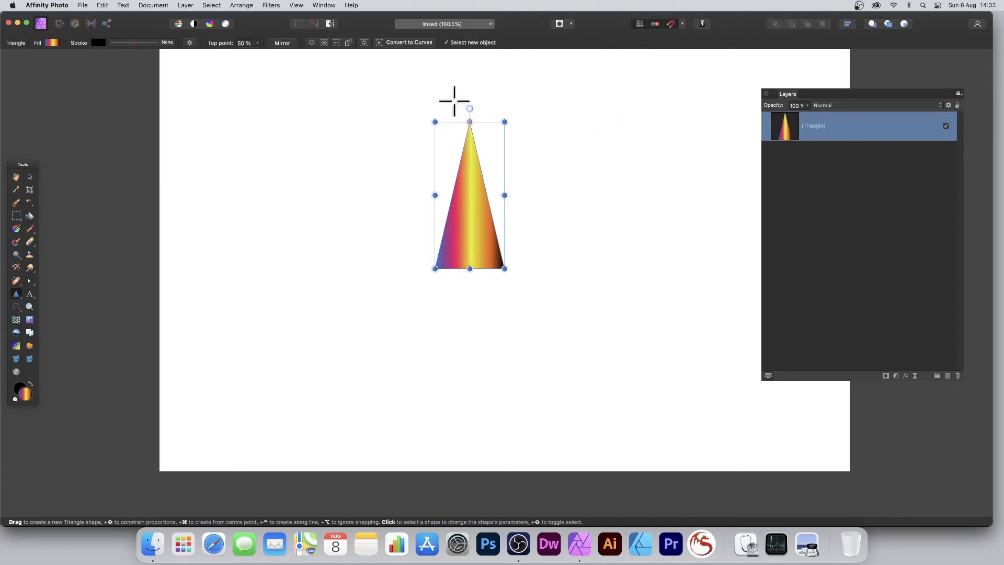
left_click(186, 5)
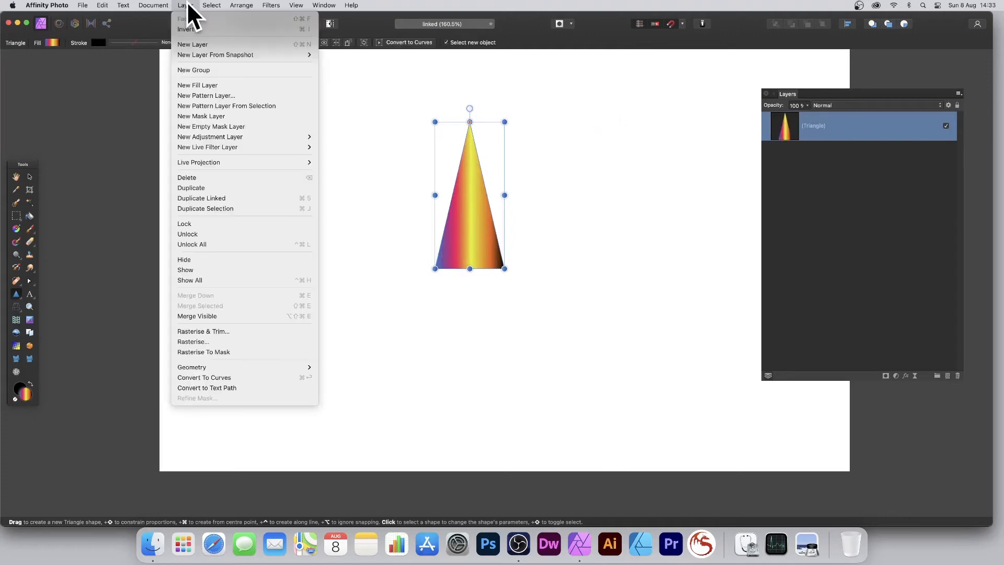
left_click(247, 338)
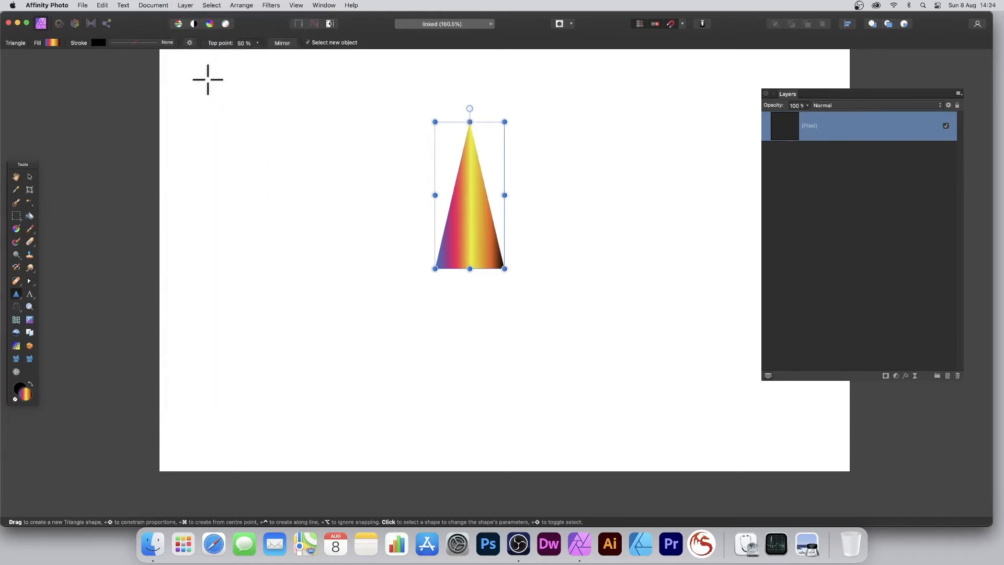
Create a linked duplicate of the triangle and rotate it counter-clockwise by about 40°
left_click(186, 6)
left_click(212, 197)
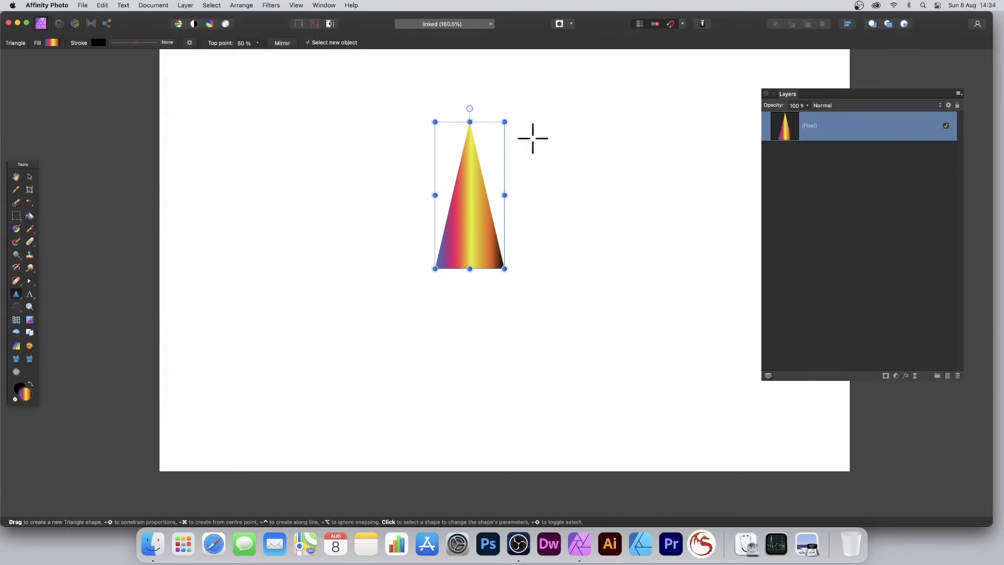
left_click_drag(469, 109, 413, 128)
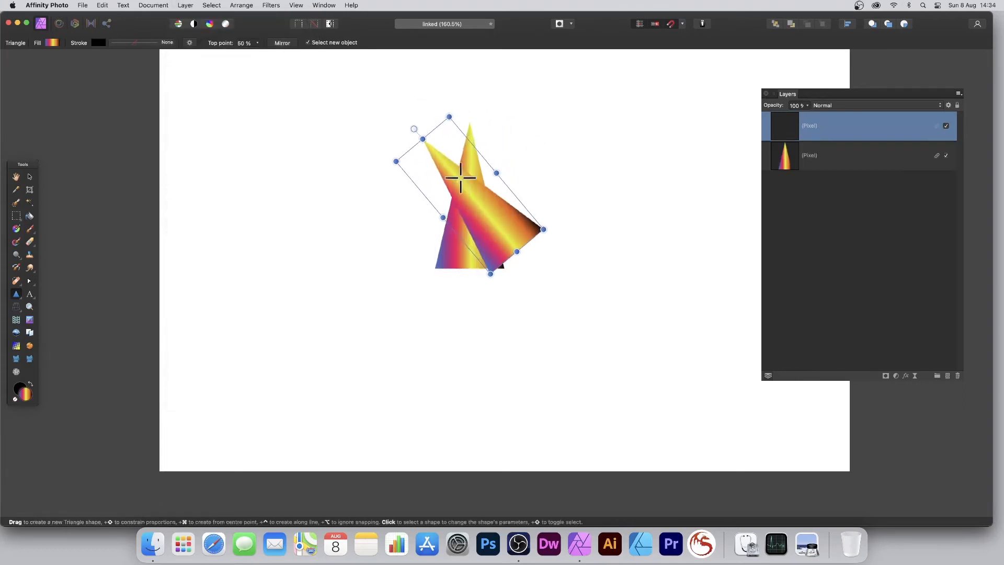
Move the rotated triangle left of the original, add further rotated linked duplicates to form a six-pointed star, and deselect everything
left_click(32, 177)
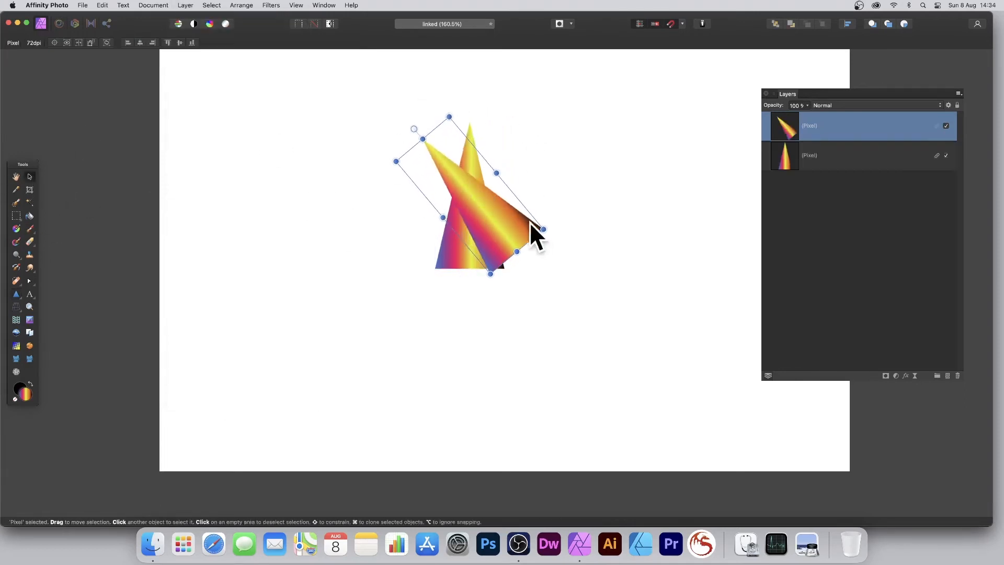
left_click_drag(509, 216, 432, 231)
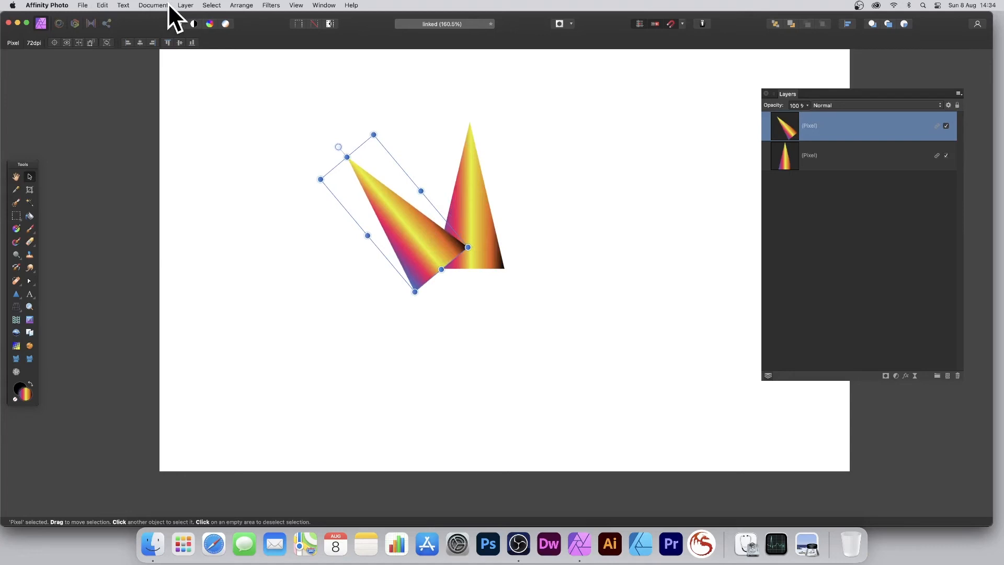
key("super+j")
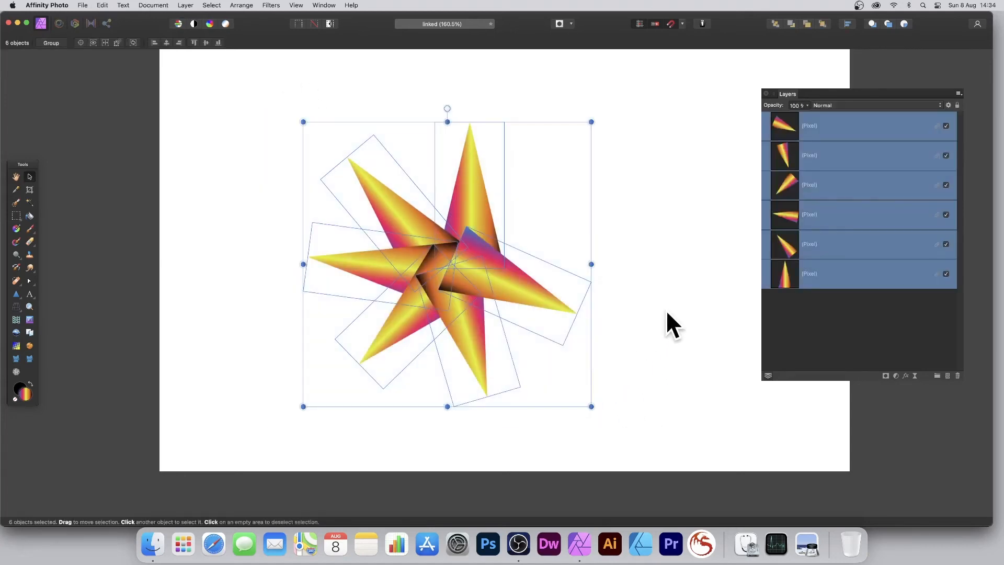
left_click(666, 309)
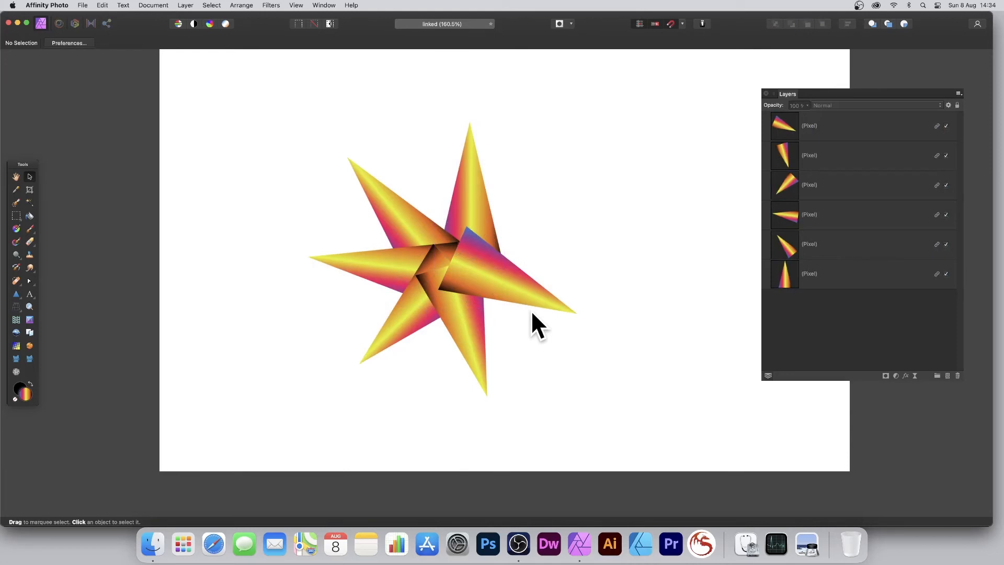
Shorten the star's right-pointing triangle slightly at its tip and start an Affine distortion on it
left_click(497, 287)
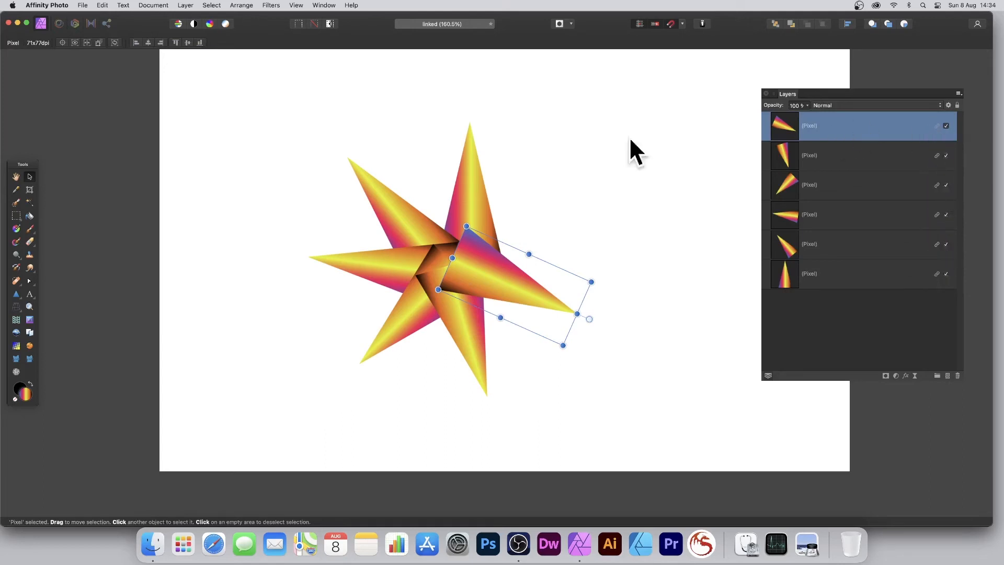
mouse_move(577, 313)
left_mouse_down()
mouse_move(672, 331)
mouse_move(569, 310)
mouse_move(778, 372)
mouse_move(570, 317)
left_mouse_up()
left_click(269, 5)
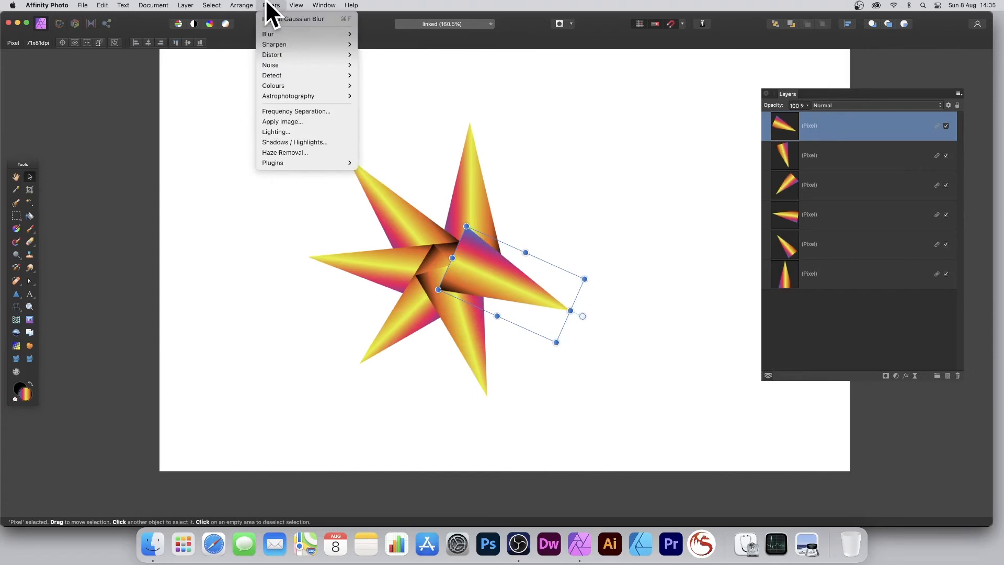
mouse_move(277, 56)
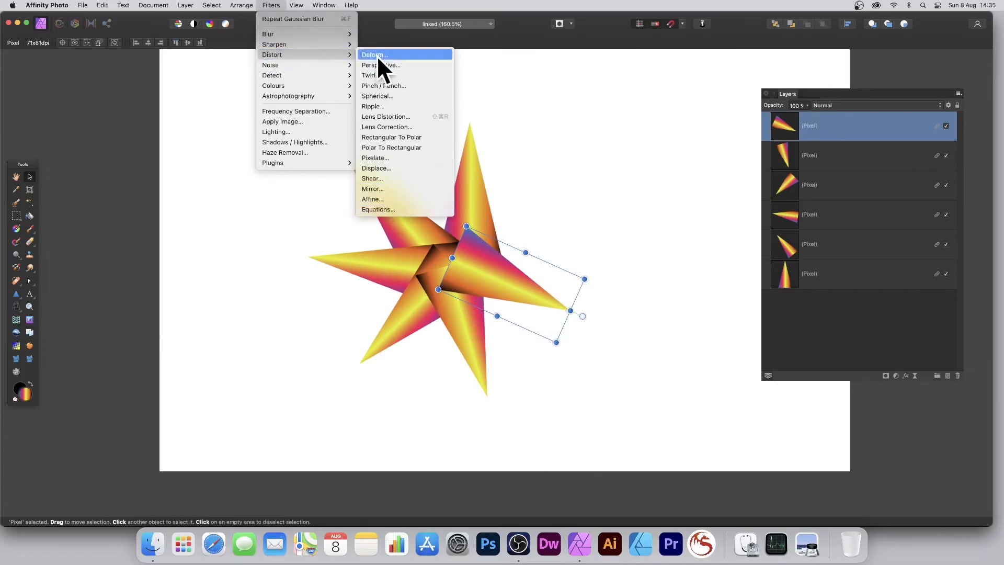
left_click(384, 199)
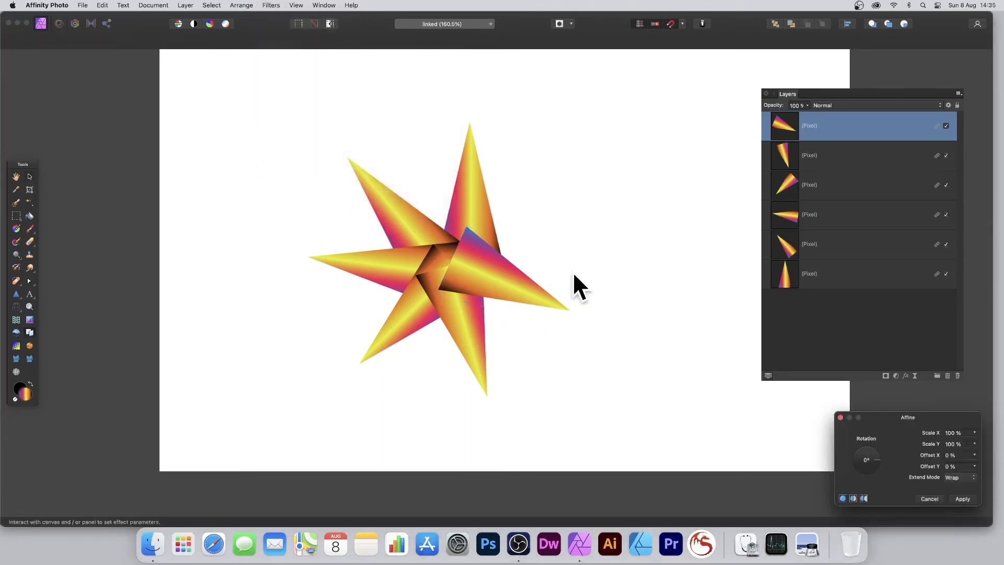
Try an Affine Scale X of 200% on the linked triangles
left_click_drag(949, 417, 340, 126)
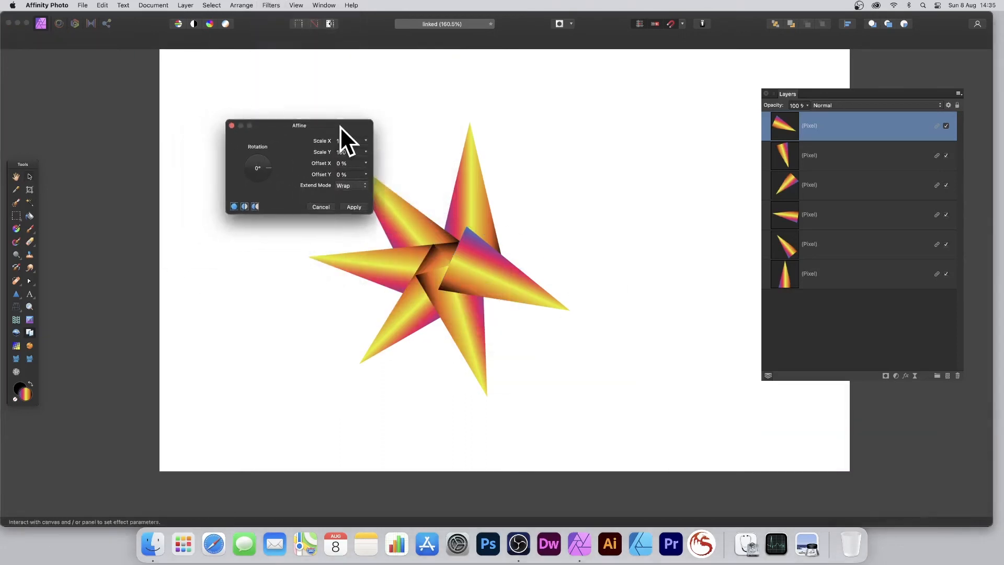
left_click(358, 188)
left_click(362, 143)
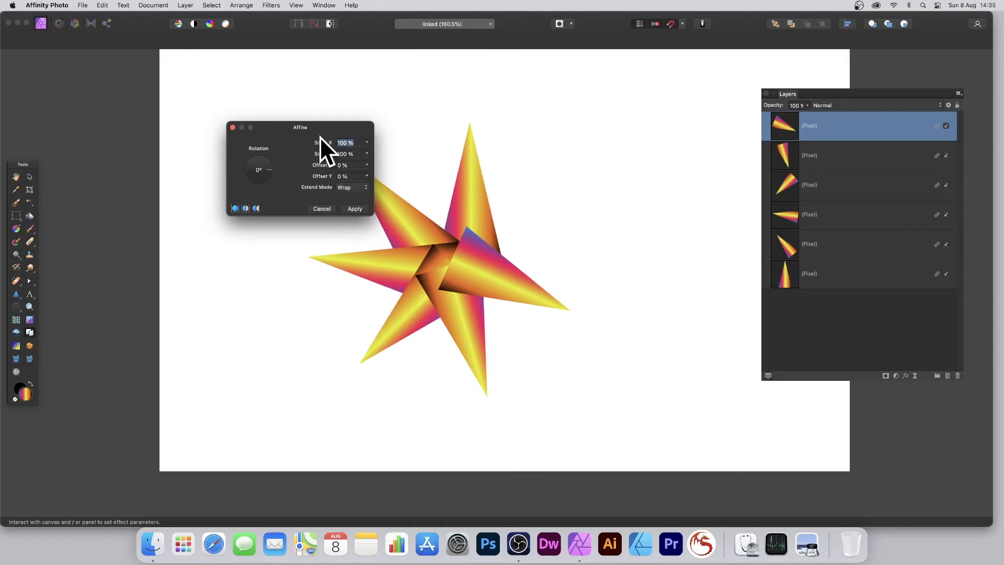
type("200")
key("Tab")
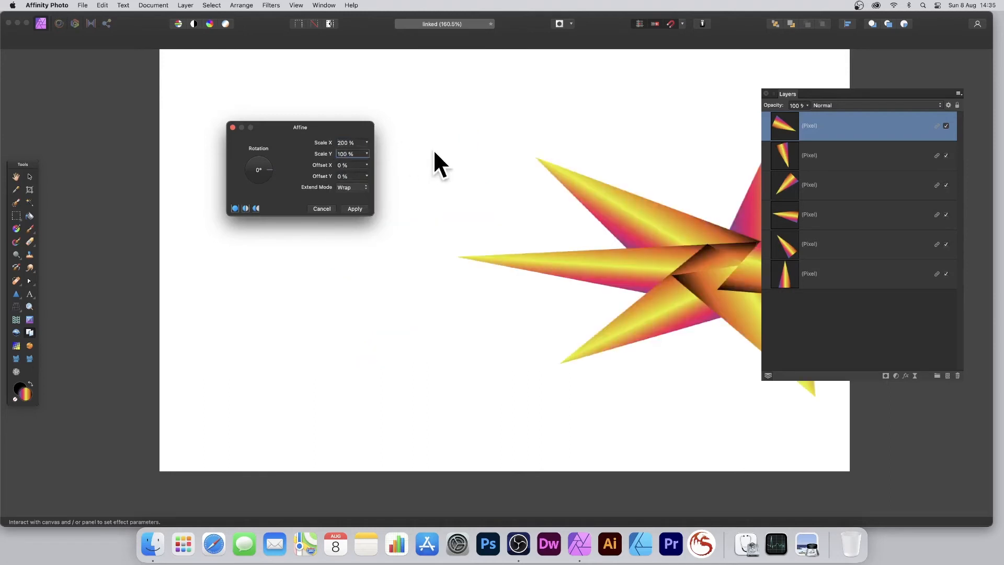
Set the Affine distortion's Scale X and Scale Y to 50%
left_click(356, 143)
type("50")
key("Tab")
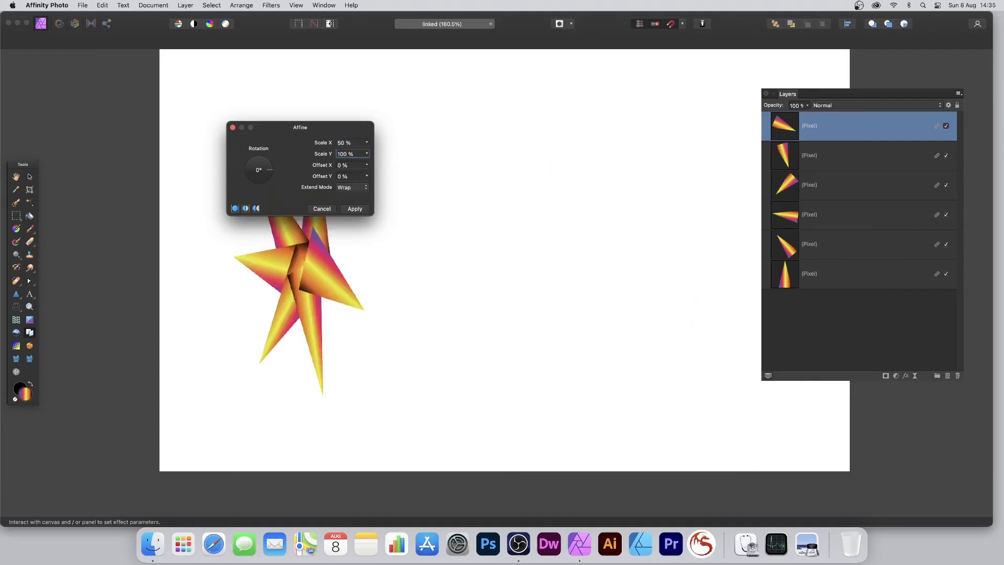
left_click(361, 155)
type("50")
key("Tab")
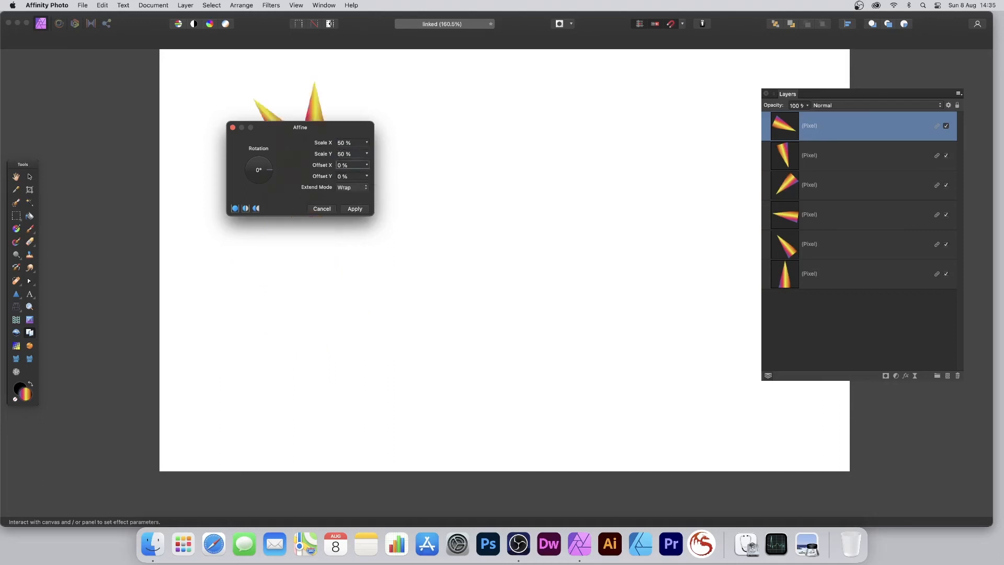
Try an Affine Offset X of 2% with the Mirror extend mode on the linked triangles, and cancel the distortion
left_click_drag(307, 130, 514, 137)
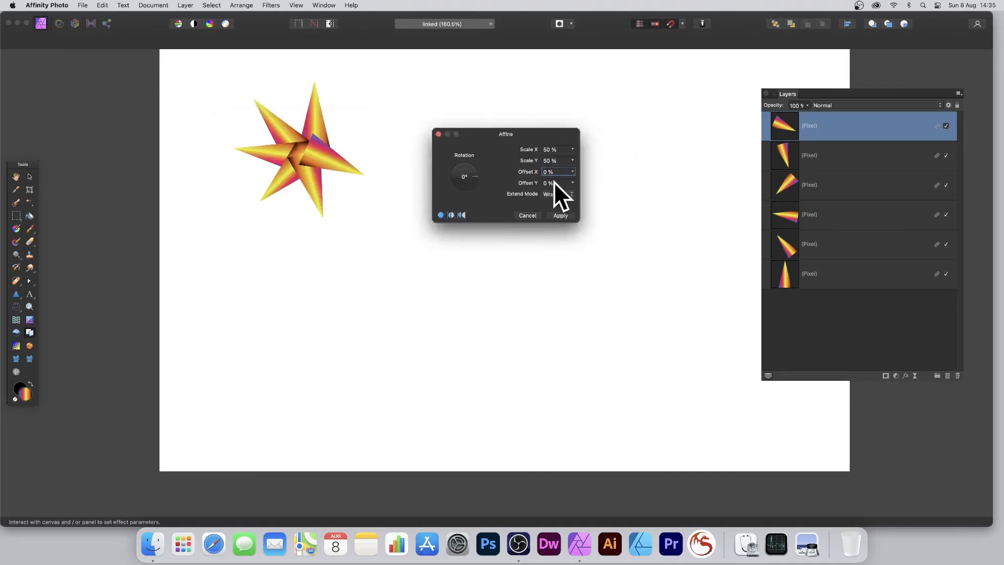
left_click(572, 183)
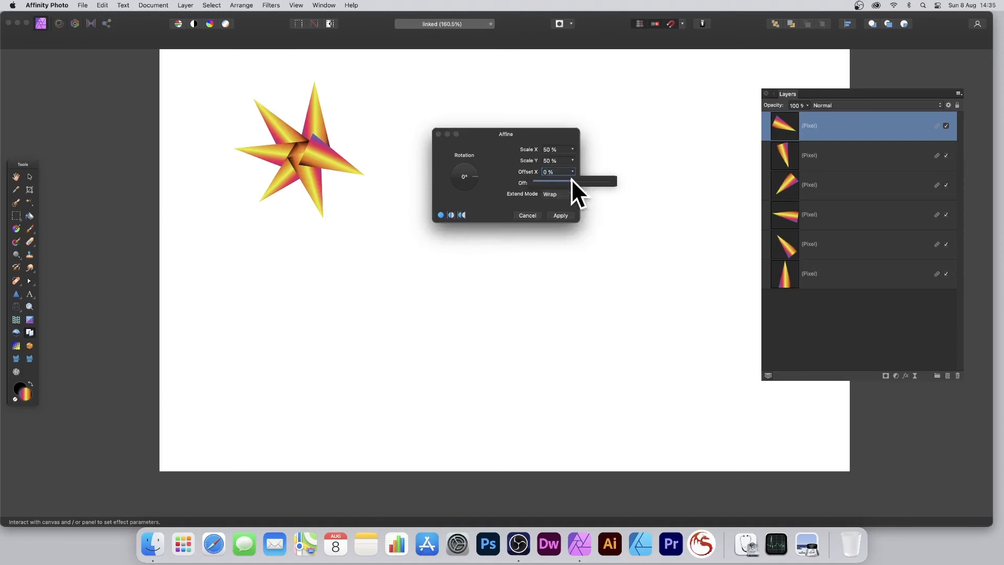
mouse_move(571, 179)
left_mouse_down()
mouse_move(562, 179)
mouse_move(573, 179)
left_mouse_up()
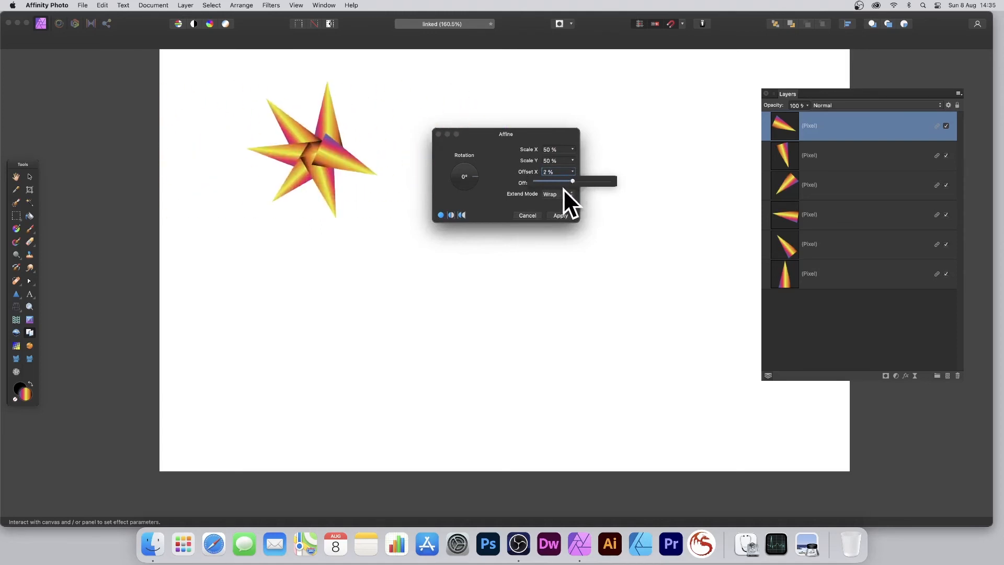
left_click(563, 191)
left_click(560, 203)
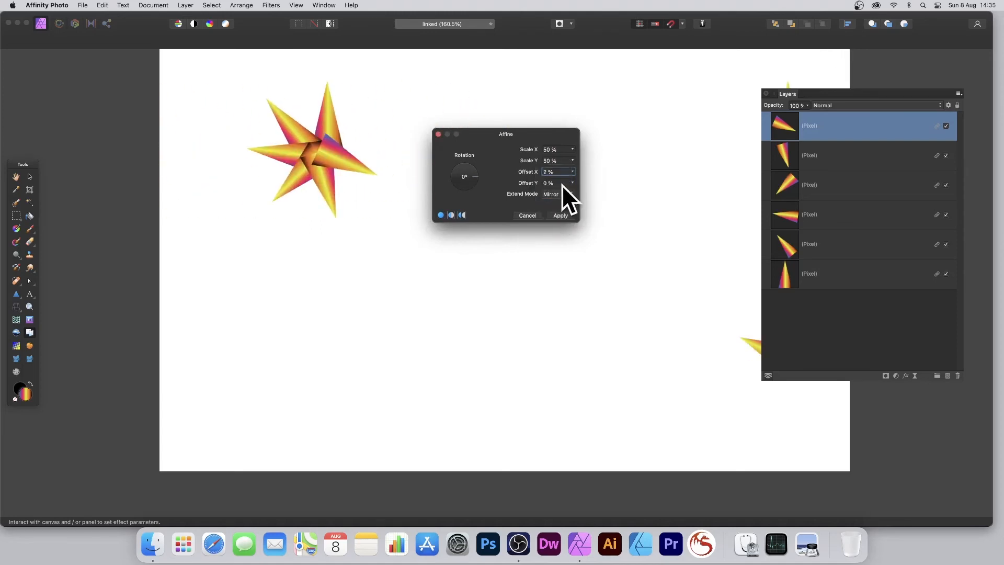
left_click_drag(788, 91, 853, 101)
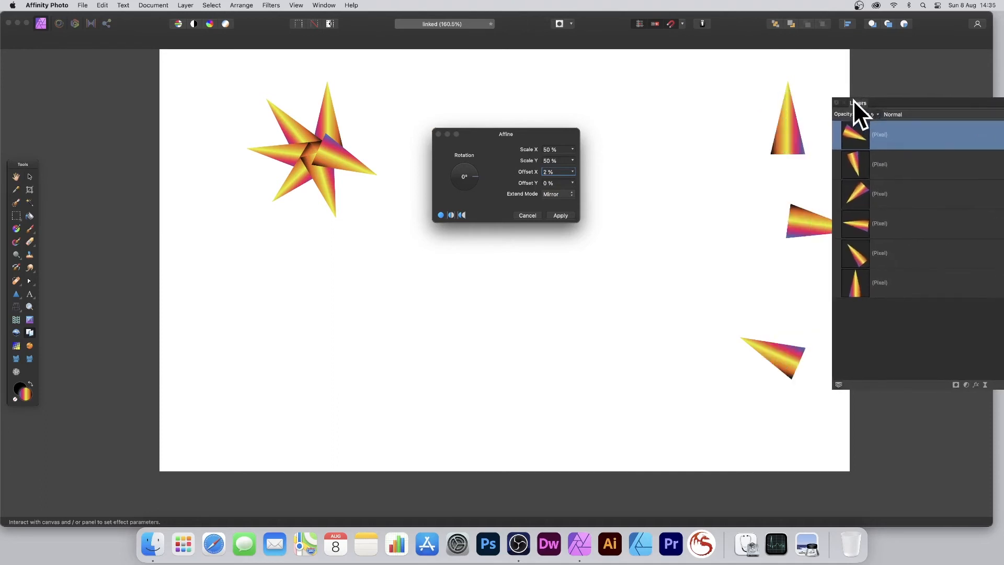
left_click(535, 214)
Start a Mirror distortion on the right-pointing triangle with 3 mirrors and shift its mirror origin slightly outward
left_click(271, 5)
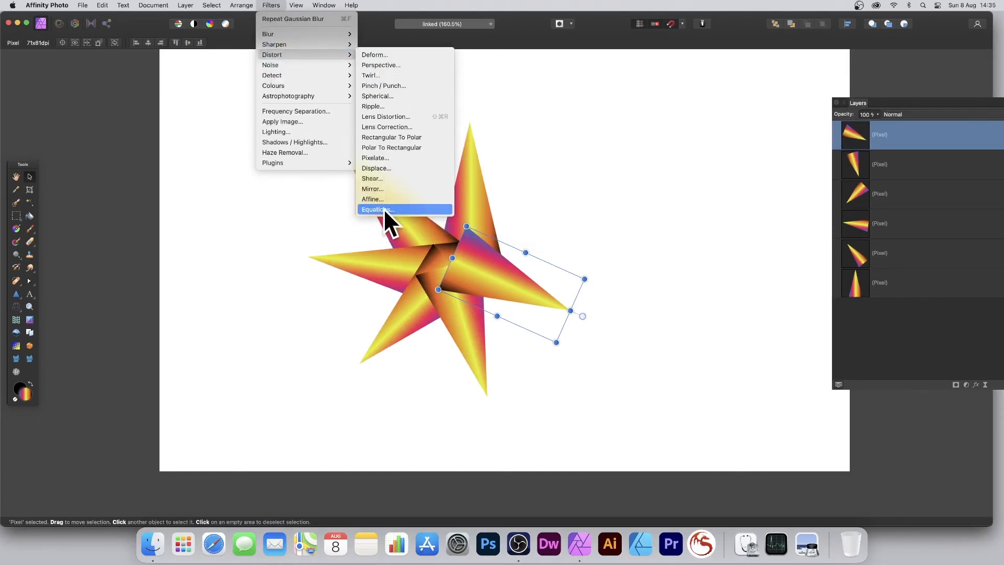
left_click(387, 188)
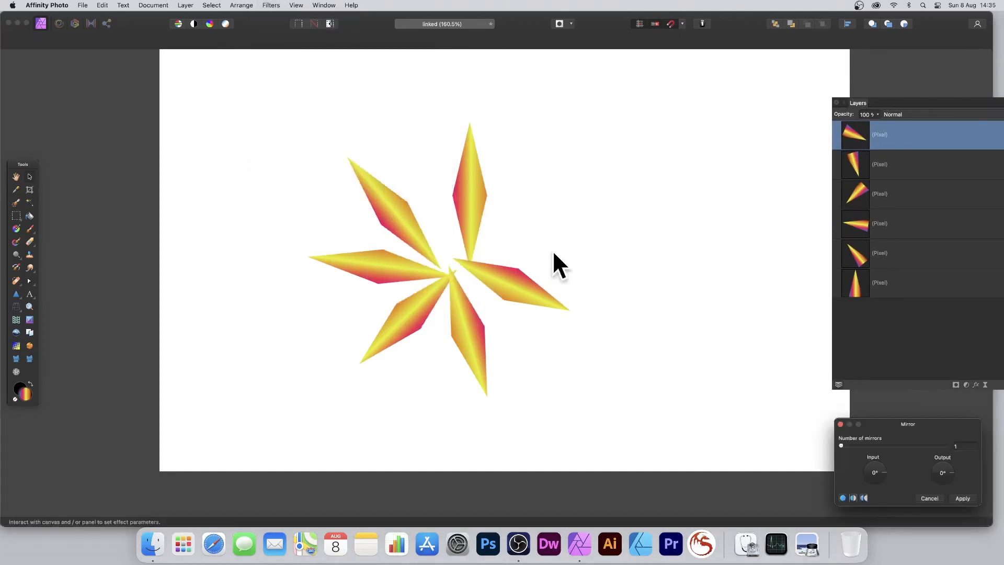
left_click_drag(884, 419, 499, 208)
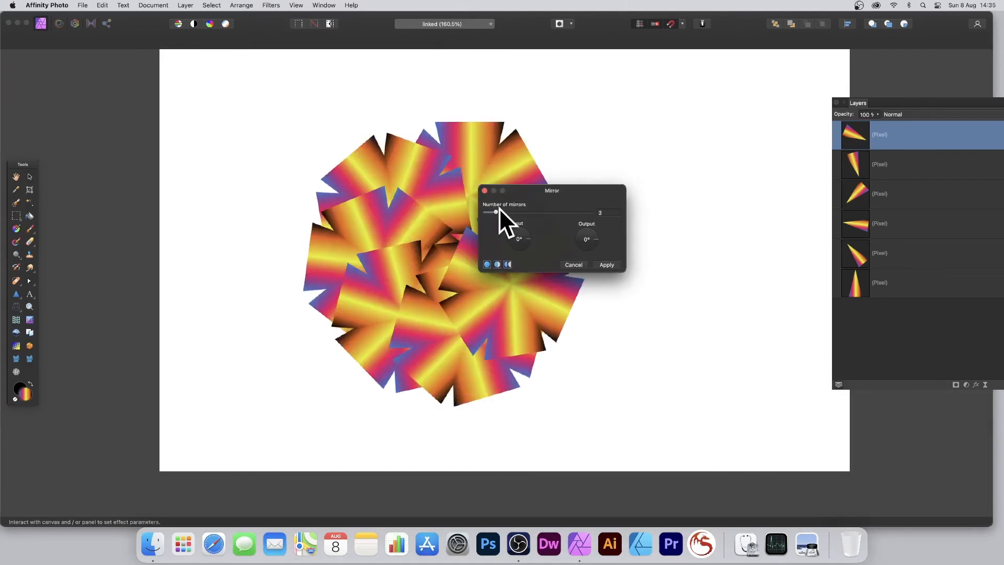
left_click_drag(505, 291, 535, 290)
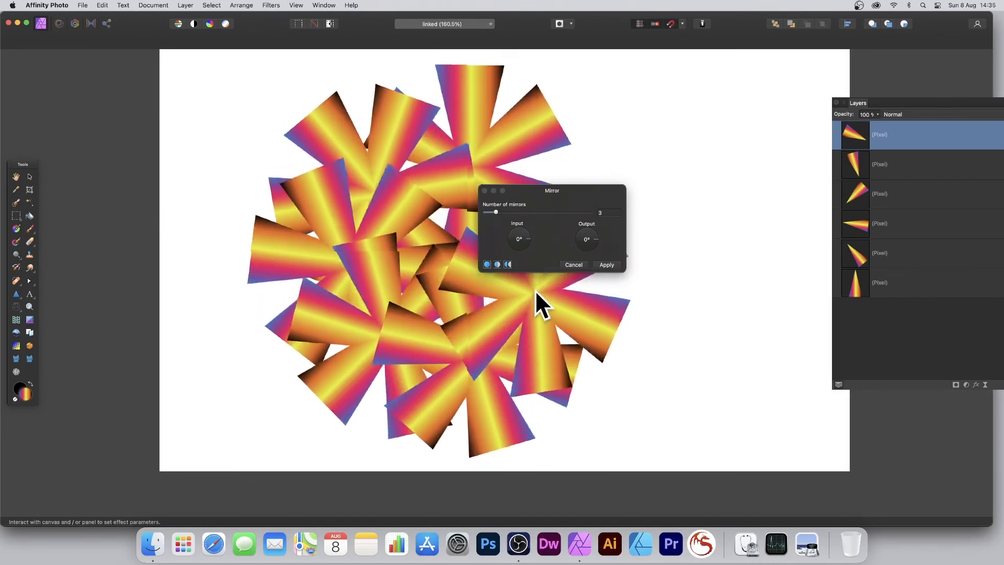
Set the Mirror input angle to 315°, reposition the origin so each triangle becomes a thin three-armed shape, and apply the distortion
mouse_move(525, 240)
left_mouse_down()
mouse_move(522, 249)
mouse_move(532, 249)
left_mouse_up()
left_click_drag(425, 207, 544, 258)
mouse_move(495, 212)
left_mouse_down()
mouse_move(507, 212)
mouse_move(496, 212)
left_mouse_up()
left_click_drag(413, 222, 540, 297)
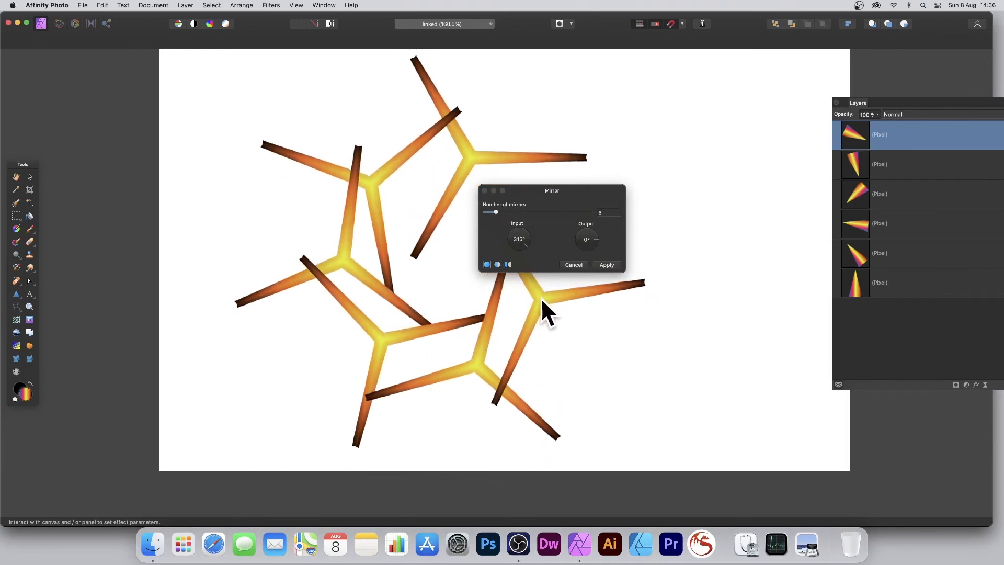
left_click(612, 267)
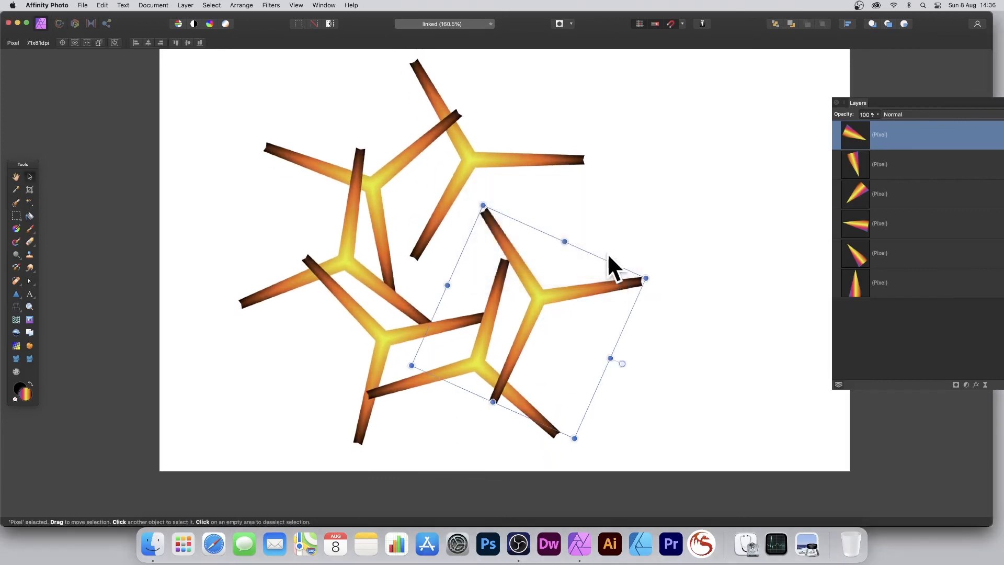
Bring the Layers panel fully back into view and place a linked duplicate of the right-hand three-armed shape above it
left_click(614, 204)
left_click(560, 295)
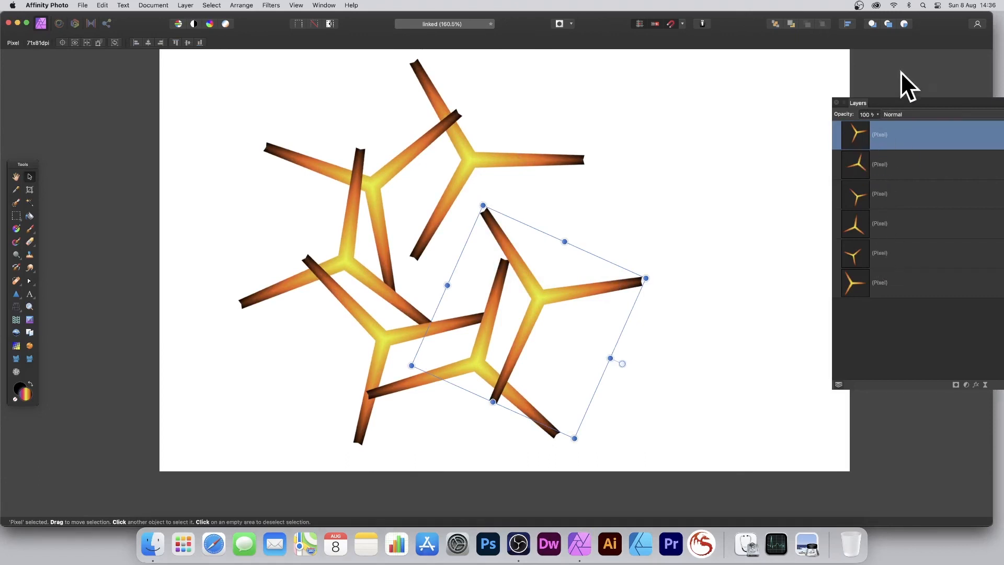
left_click_drag(899, 102, 795, 97)
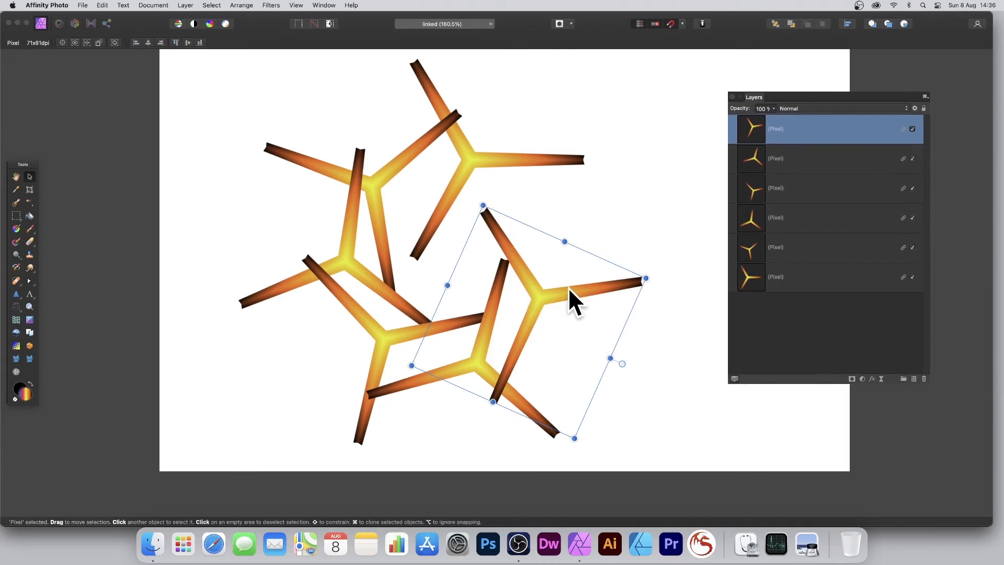
left_click_drag(578, 287, 580, 283)
left_click(186, 4)
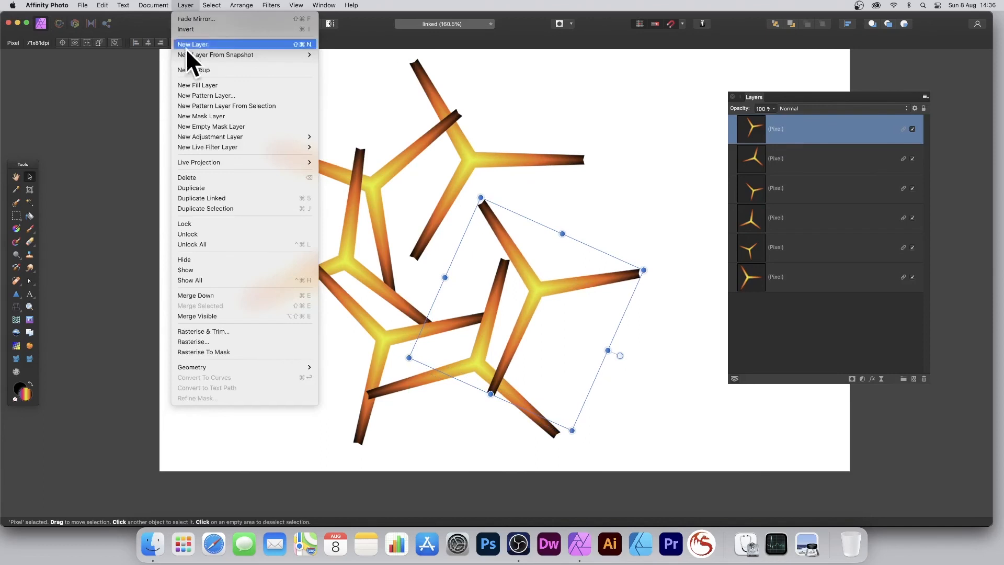
left_click_drag(570, 285, 583, 194)
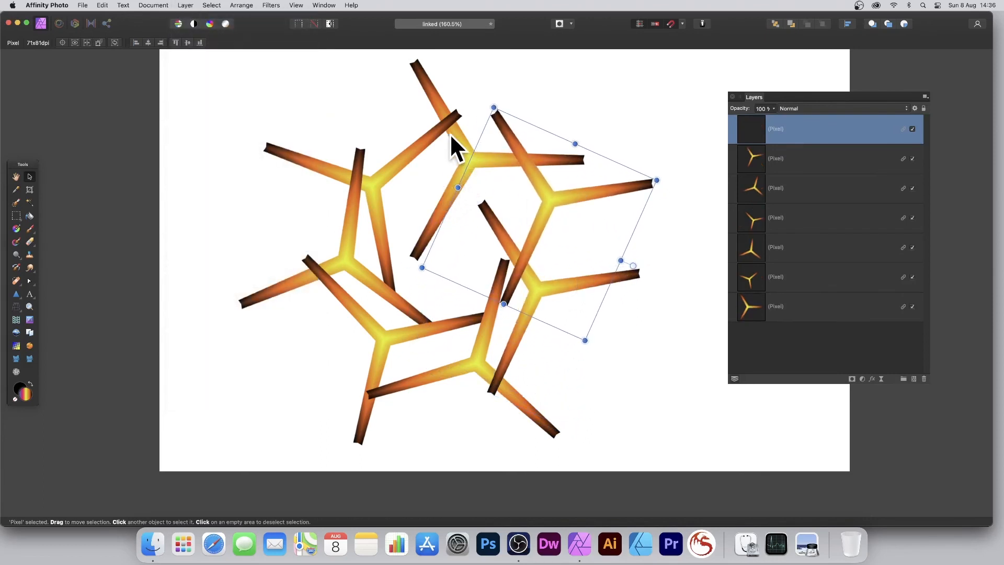
Shift the top and upper-left shapes slightly left, and place a linked duplicate of the upper-left shape below it
mouse_move(452, 133)
left_mouse_down()
mouse_move(453, 106)
mouse_move(410, 146)
mouse_move(437, 139)
left_mouse_up()
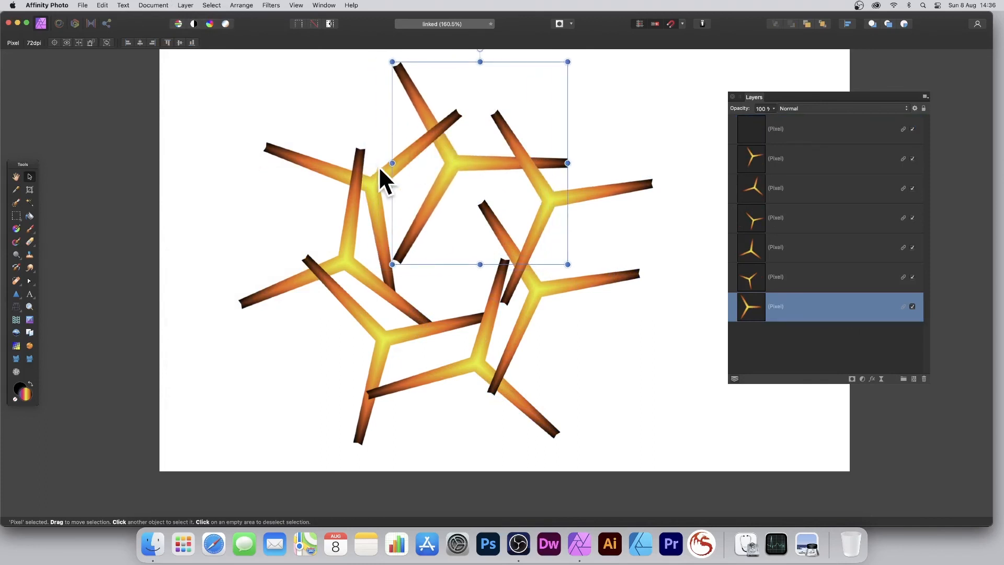
left_click_drag(317, 164, 296, 162)
left_click(185, 5)
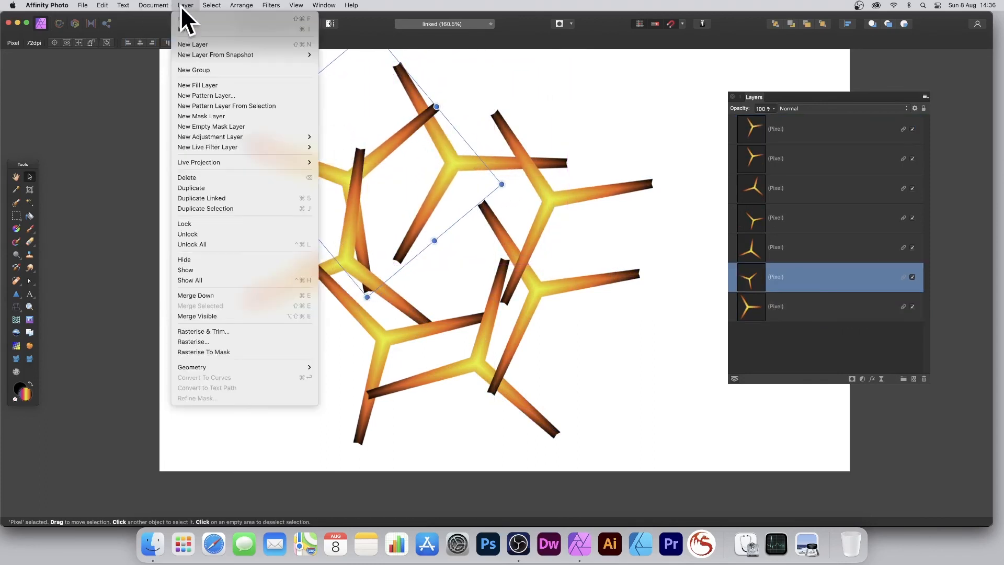
left_click(211, 199)
left_click_drag(319, 169, 291, 237)
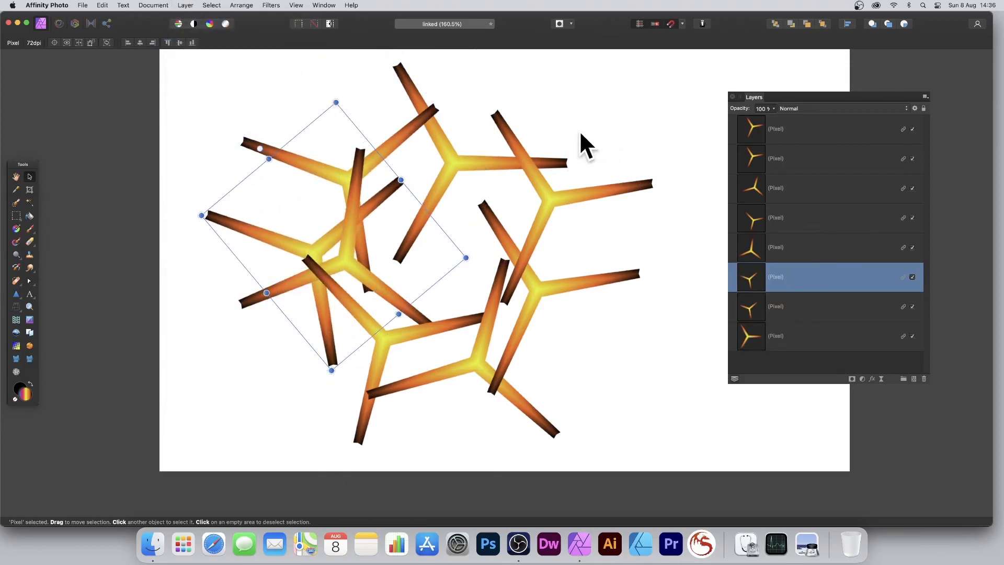
Apply a Deform distortion to the new linked duplicate, adding deform points around its centre and pulling one downward and another upward
left_click(269, 6)
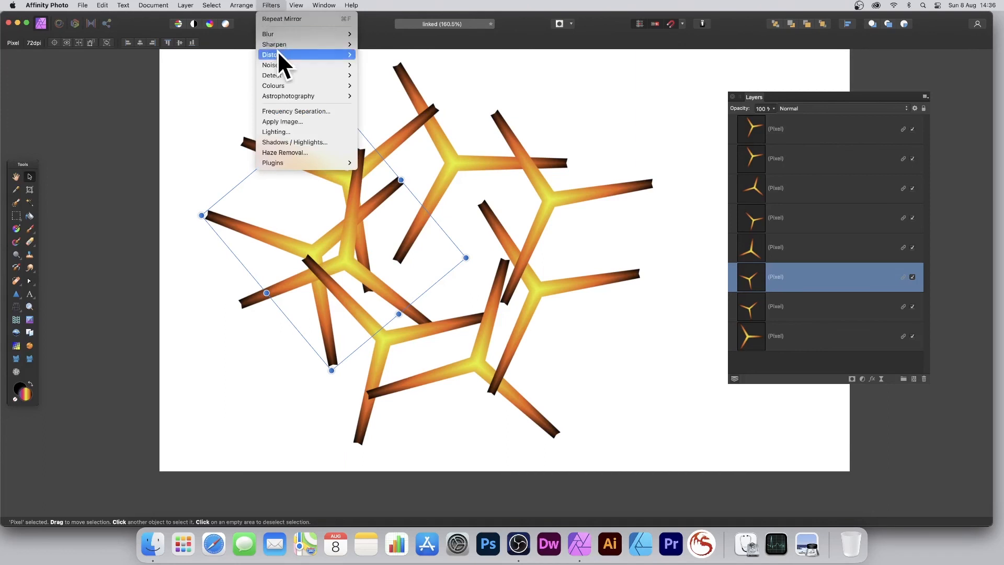
mouse_move(277, 54)
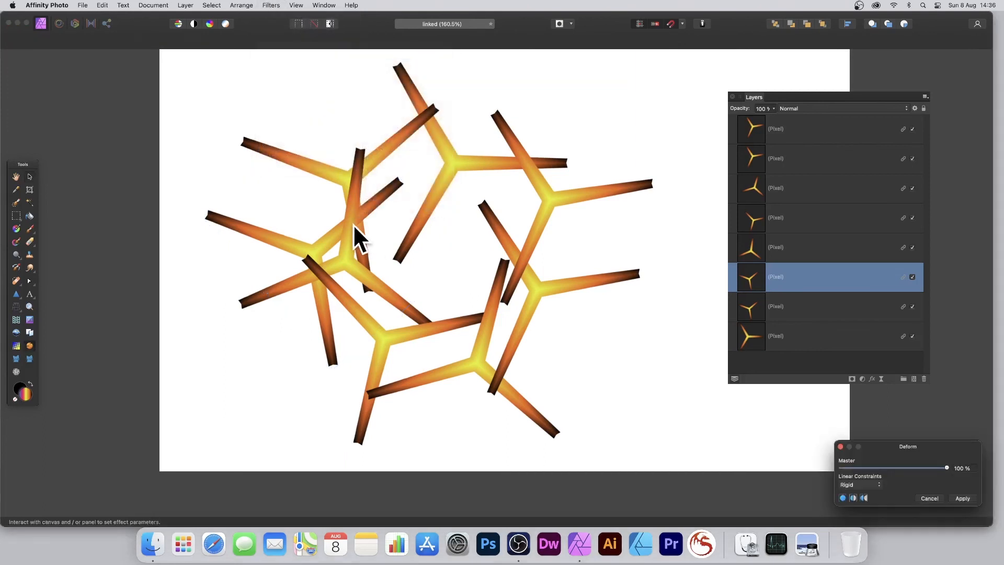
left_click(352, 223)
left_click(294, 282)
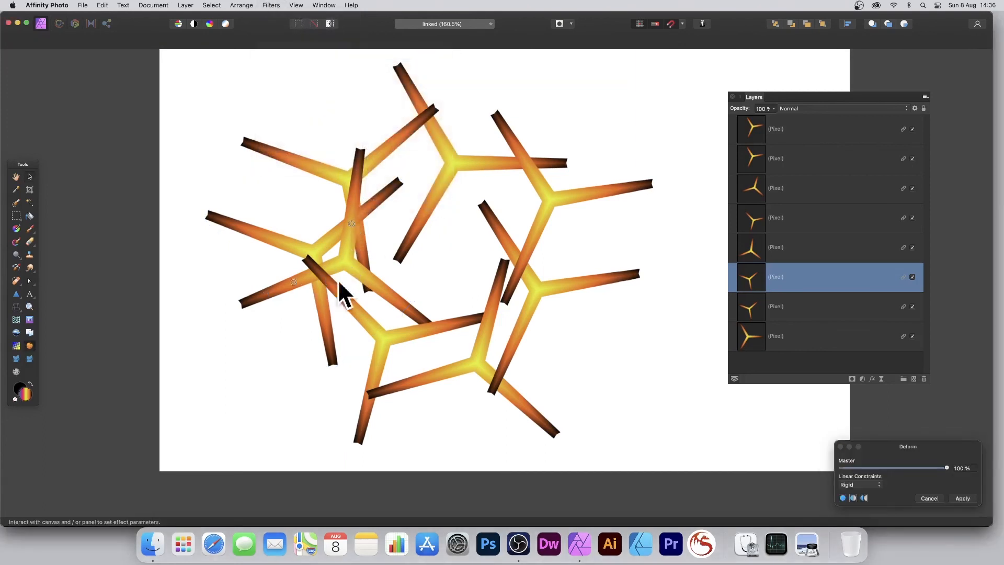
left_click_drag(351, 222, 301, 323)
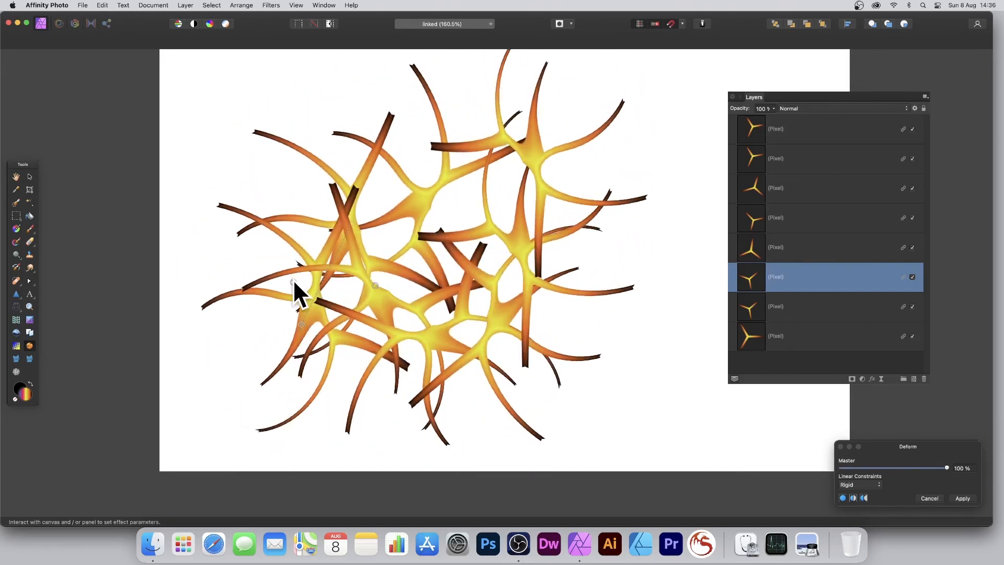
left_click_drag(293, 281, 314, 166)
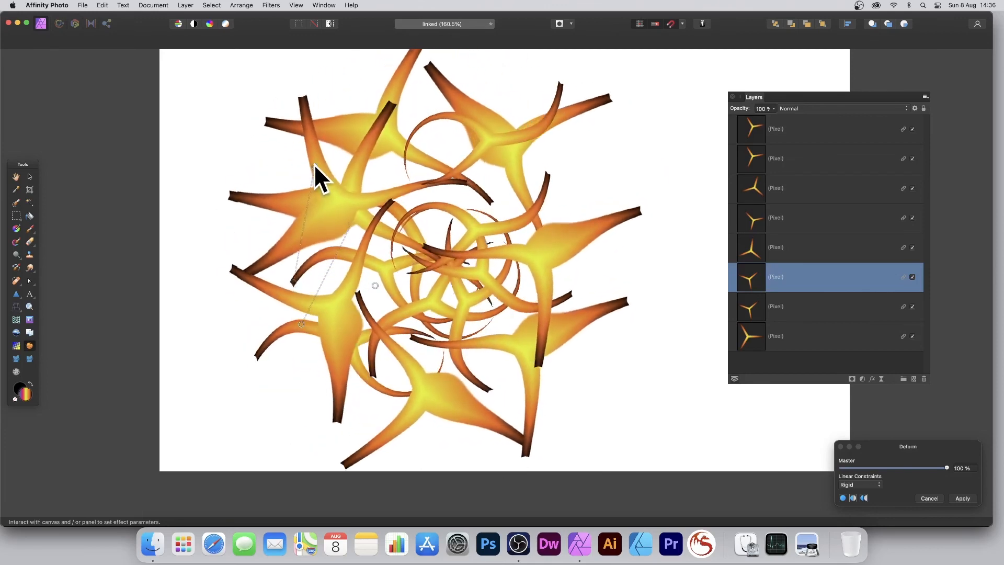
left_click(964, 501)
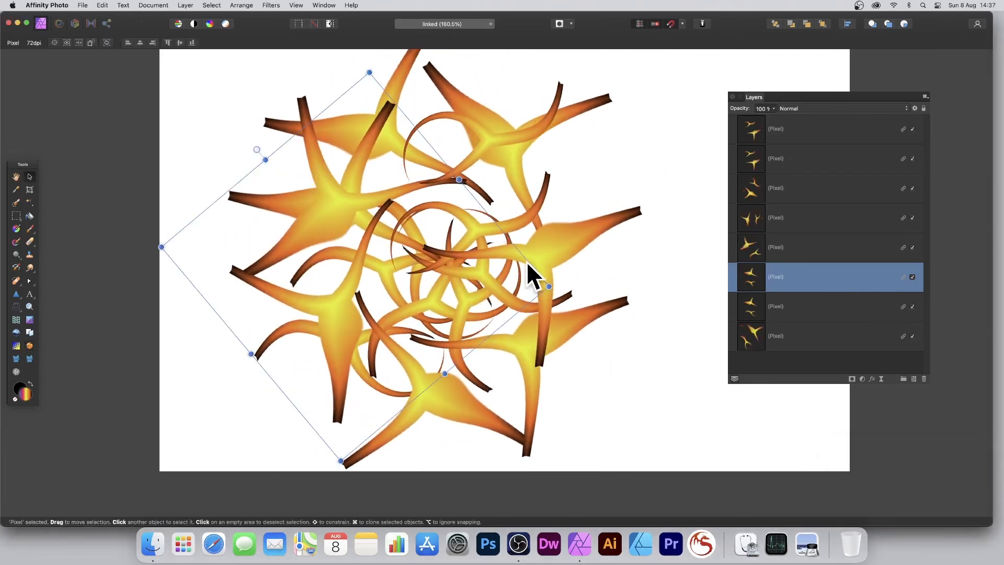